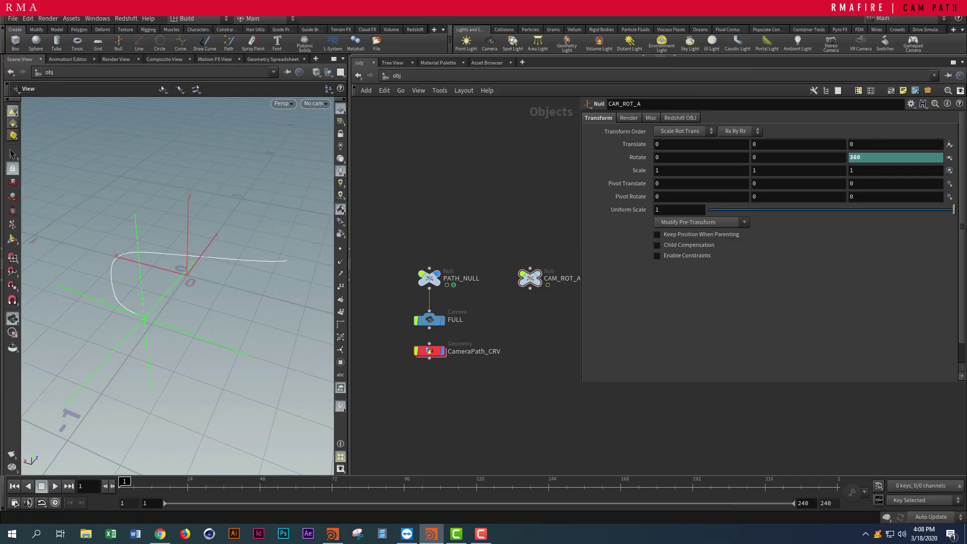
# - Rename the CameraPath_CRV geometry node to CameraPath
pyautogui.press('h')
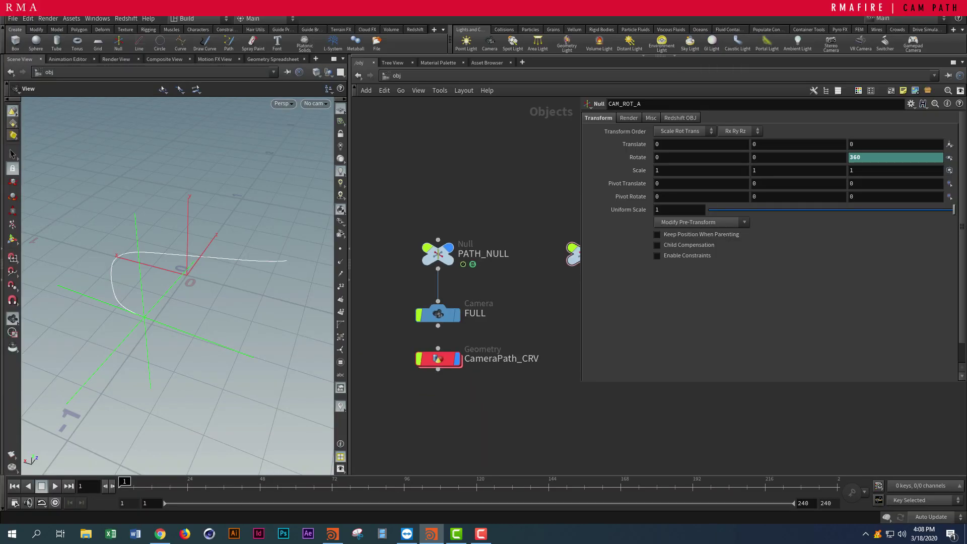
pyautogui.click(438, 358)
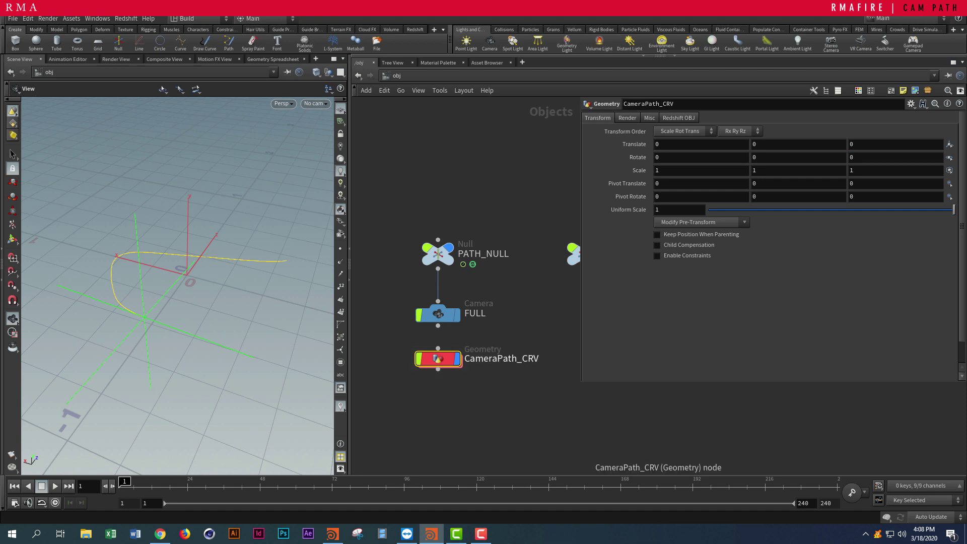
pyautogui.click(527, 359)
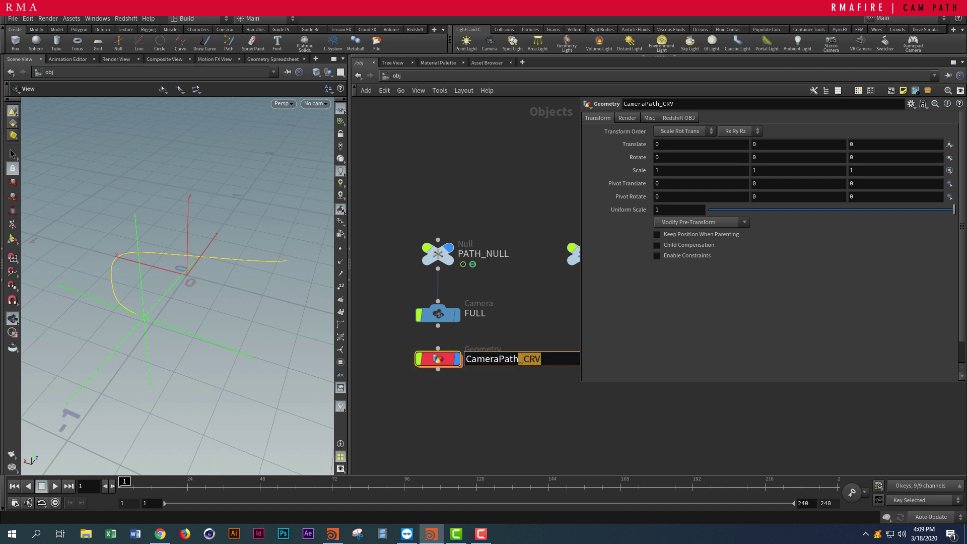
pyautogui.press('BackSpace')
pyautogui.click(504, 403)
pyautogui.moveTo(494, 401); pyautogui.dragTo(415, 347)
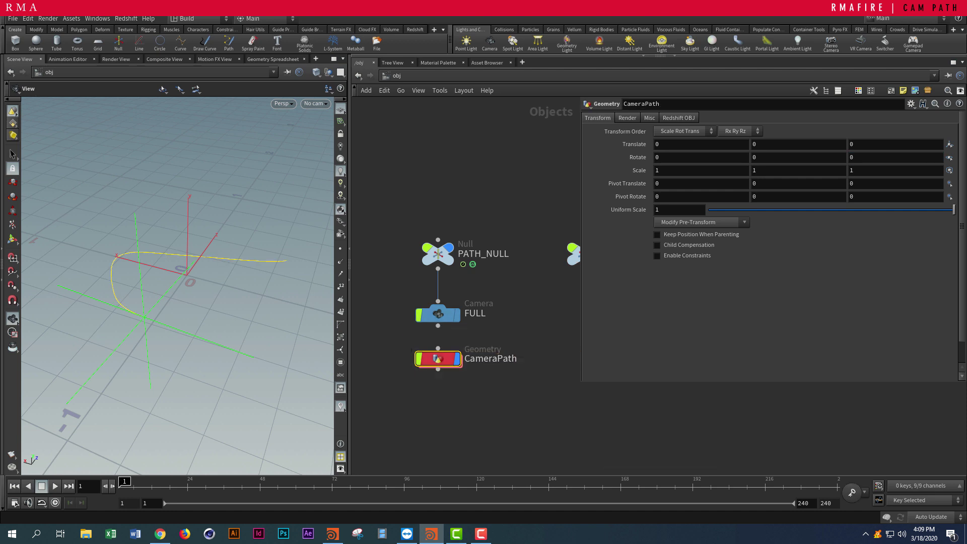
# - Go inside the CameraPath geometry and display the raw curve3 node's output
pyautogui.doubleClick(438, 358)
pyautogui.scroll(3, 403, 276)
pyautogui.moveTo(371, 253); pyautogui.dragTo(511, 305)
pyautogui.moveTo(439, 282)
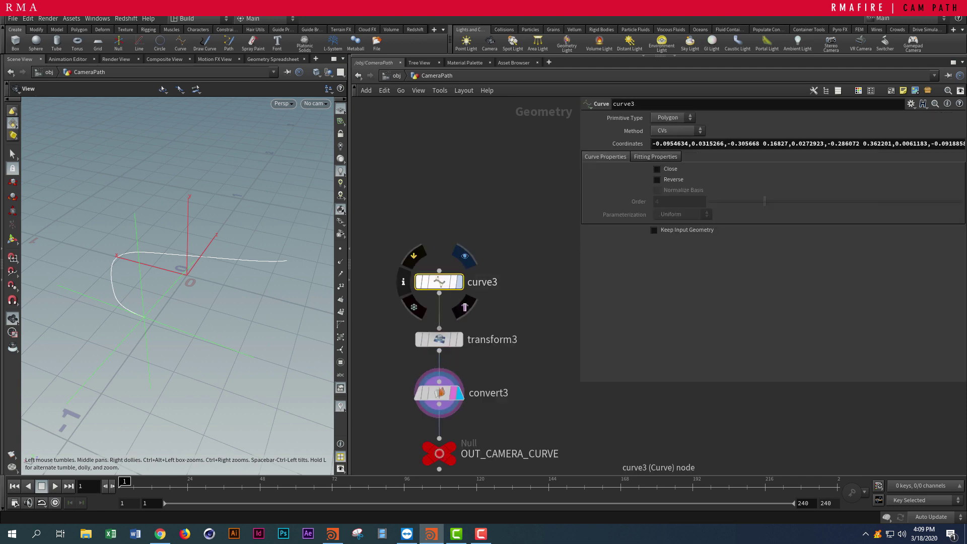
pyautogui.click(465, 257)
pyautogui.click(464, 307)
pyautogui.scroll(-4, 178, 285)
pyautogui.moveTo(217, 282); pyautogui.dragTo(118, 320)
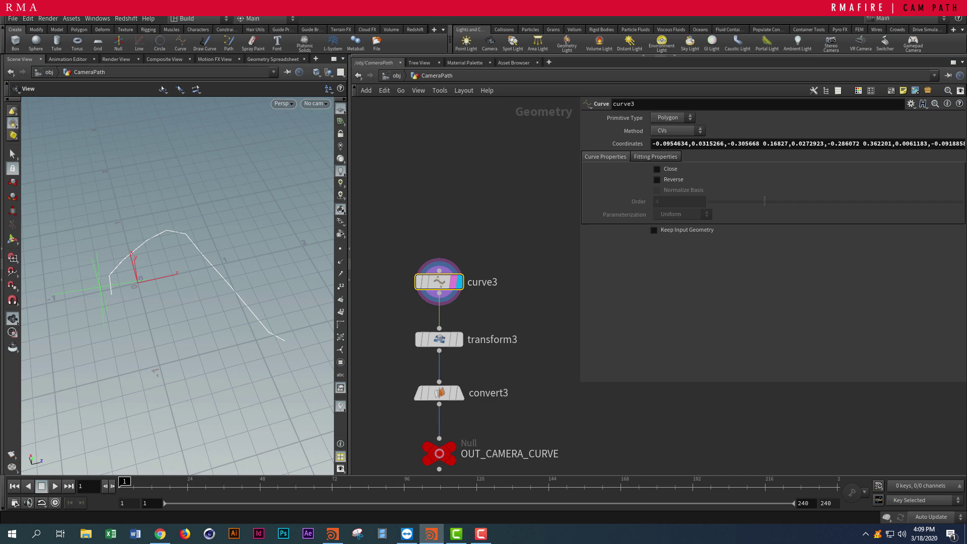
# - Add a new Curve node above curve3 in the CameraPath network
pyautogui.press('Tab')
pyautogui.write('curv')
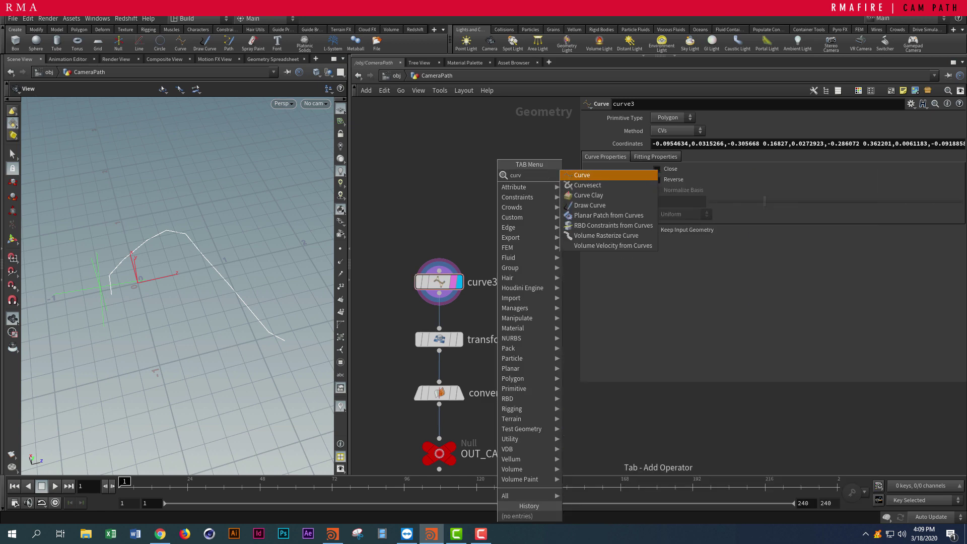
pyautogui.press('Return')
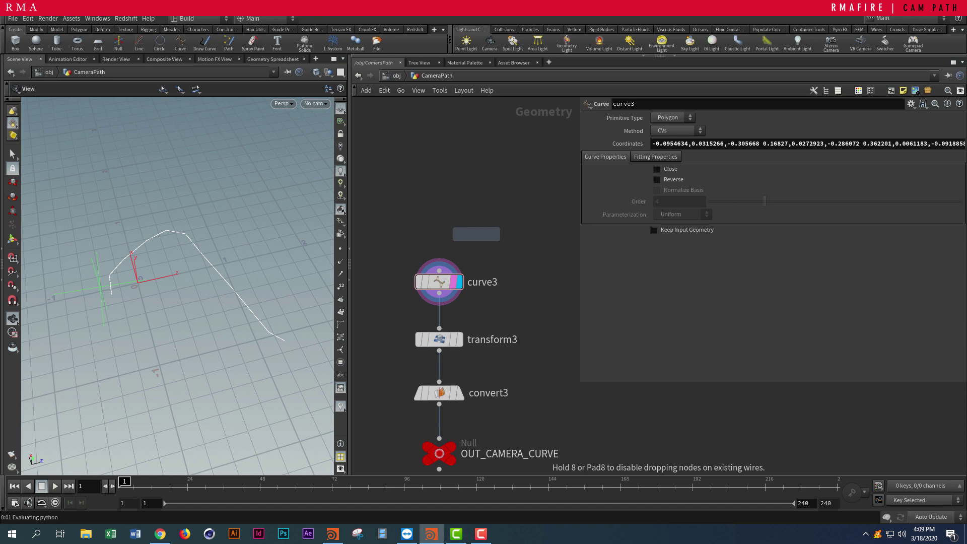
pyautogui.click(452, 232)
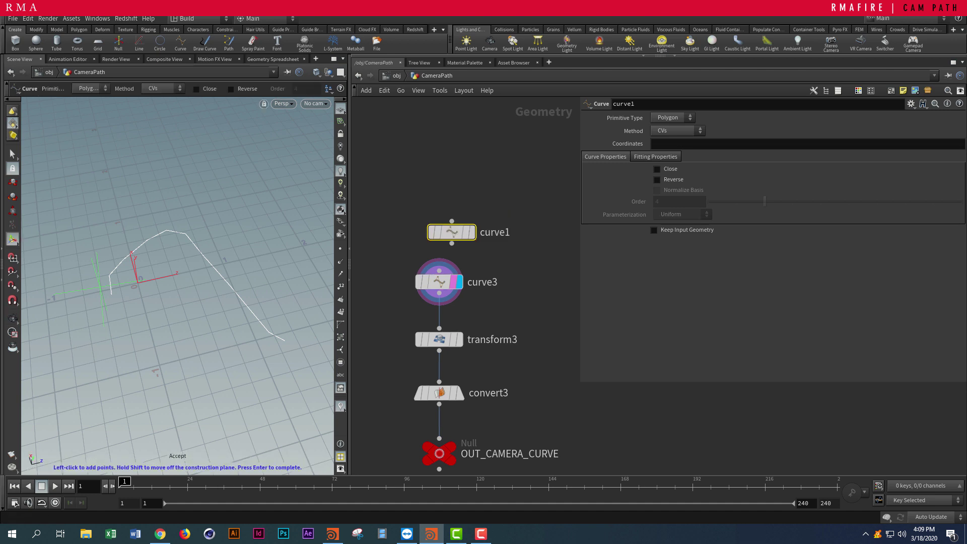
# - Draw an open polygon curve starting near the origin and looping around the existing path, and display its node beside the main chain
pyautogui.keyDown('alt'); pyautogui.moveTo(177, 285); pyautogui.dragTo(202, 310); pyautogui.keyUp('alt')
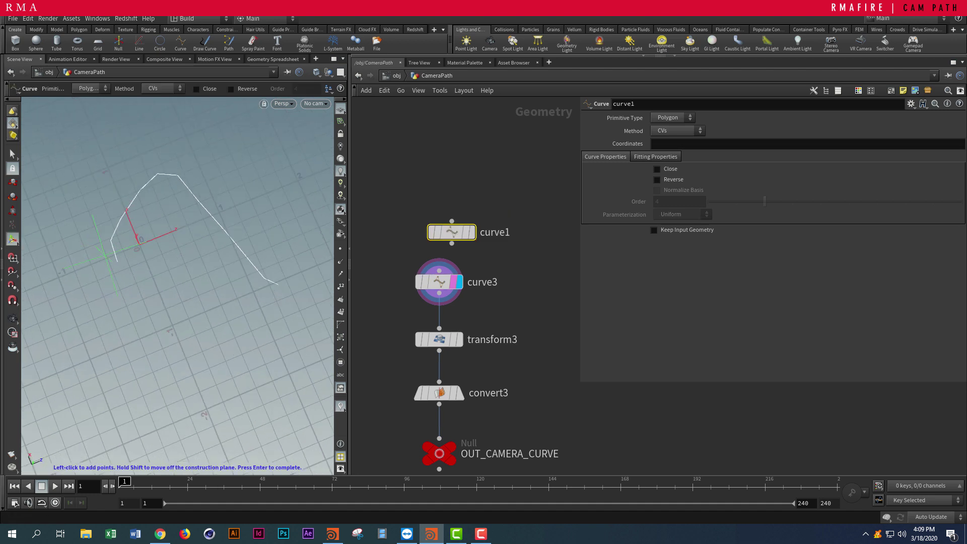
pyautogui.click(136, 246)
pyautogui.click(141, 261)
pyautogui.click(158, 284)
pyautogui.click(185, 253)
pyautogui.click(214, 268)
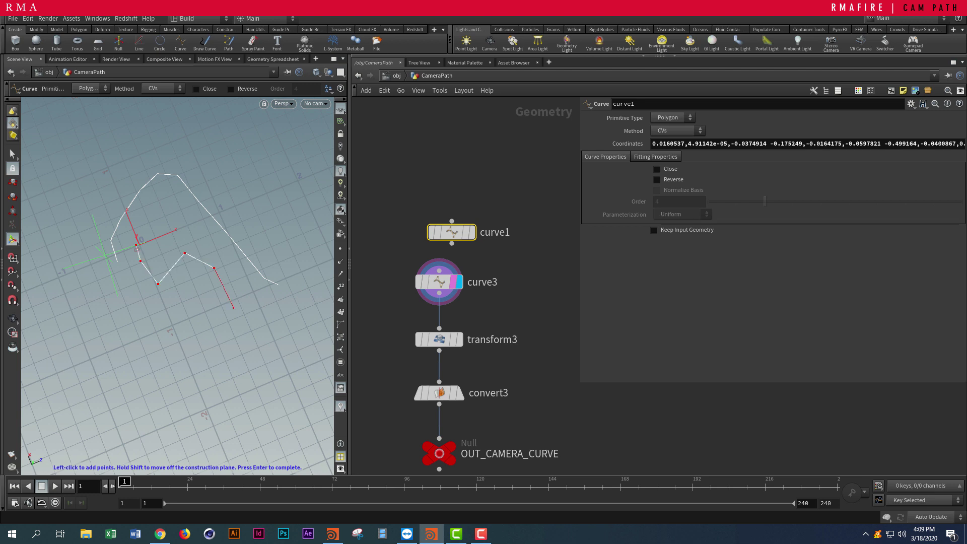
pyautogui.click(273, 303)
pyautogui.click(296, 263)
pyautogui.click(299, 225)
pyautogui.click(269, 160)
pyautogui.click(213, 134)
pyautogui.click(166, 146)
pyautogui.click(118, 164)
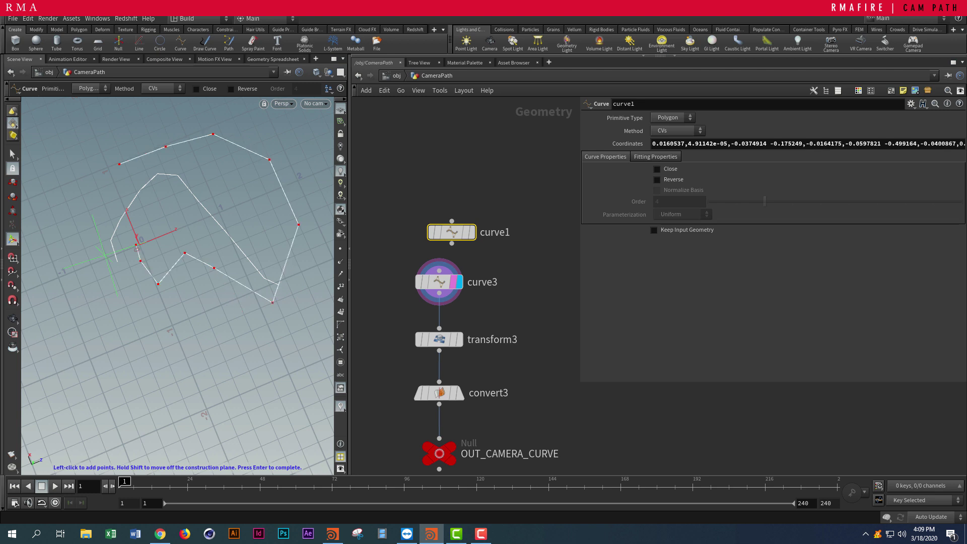
pyautogui.press('Return')
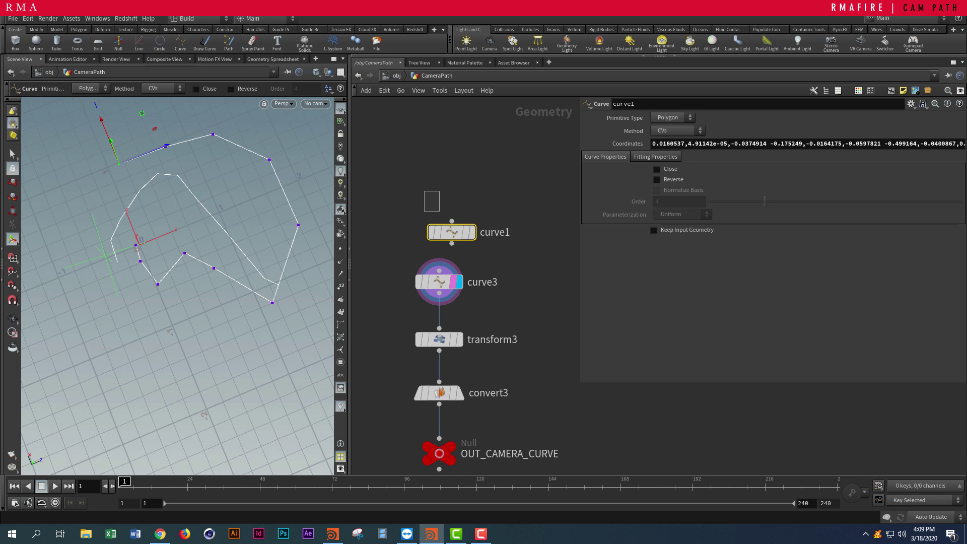
pyautogui.click(472, 233)
pyautogui.moveTo(452, 232); pyautogui.dragTo(492, 197)
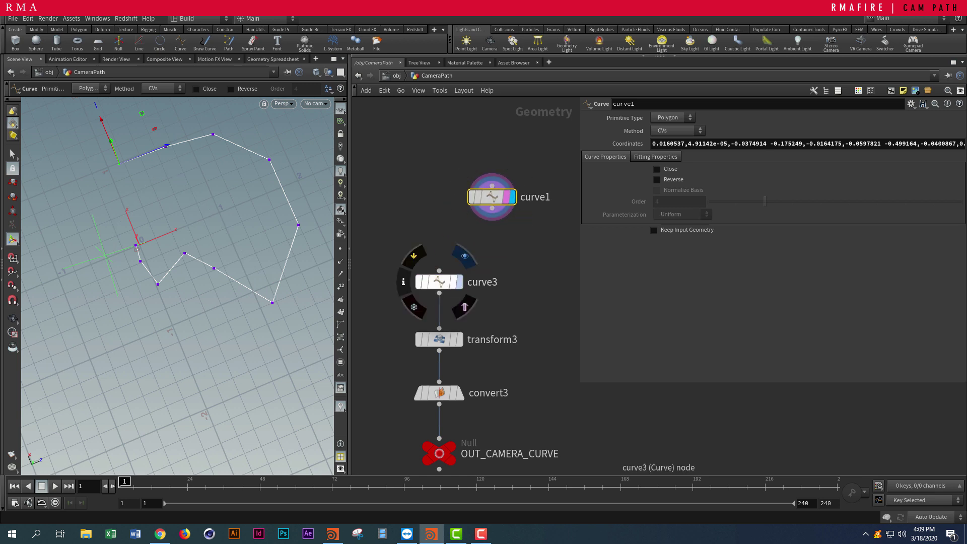
# - Display curve3 again and delete the newly drawn curve1 node
pyautogui.click(456, 283)
pyautogui.moveTo(397, 249); pyautogui.dragTo(523, 318)
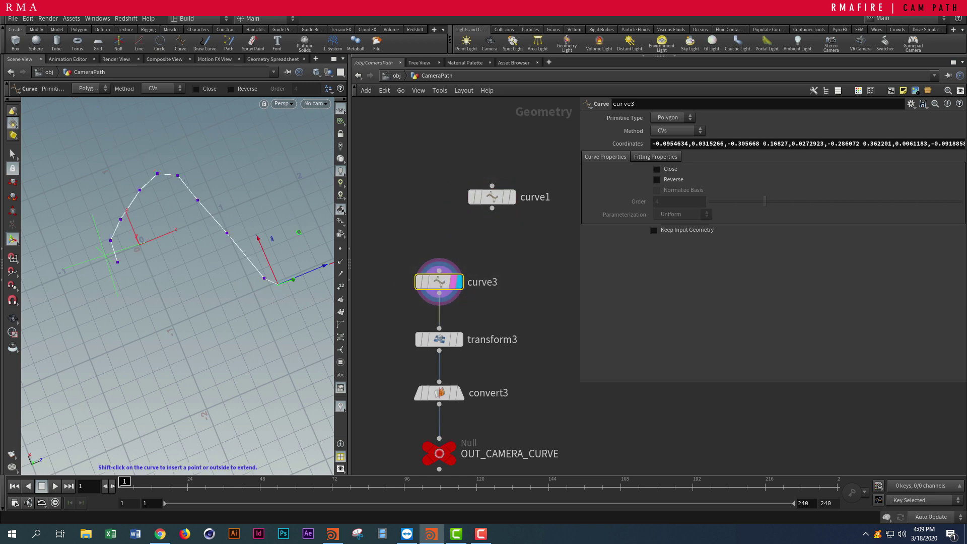
pyautogui.moveTo(423, 166); pyautogui.dragTo(514, 204)
pyautogui.press('Delete')
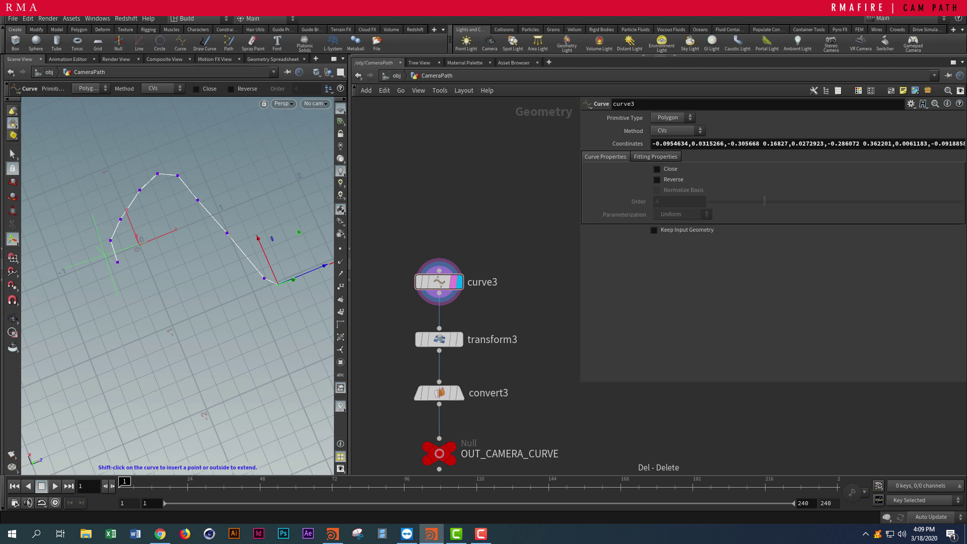
# - Move curve3 higher in the network, display transform3, and set its uniform scale to 1
pyautogui.moveTo(435, 282); pyautogui.dragTo(435, 249)
pyautogui.moveTo(389, 301); pyautogui.dragTo(471, 353)
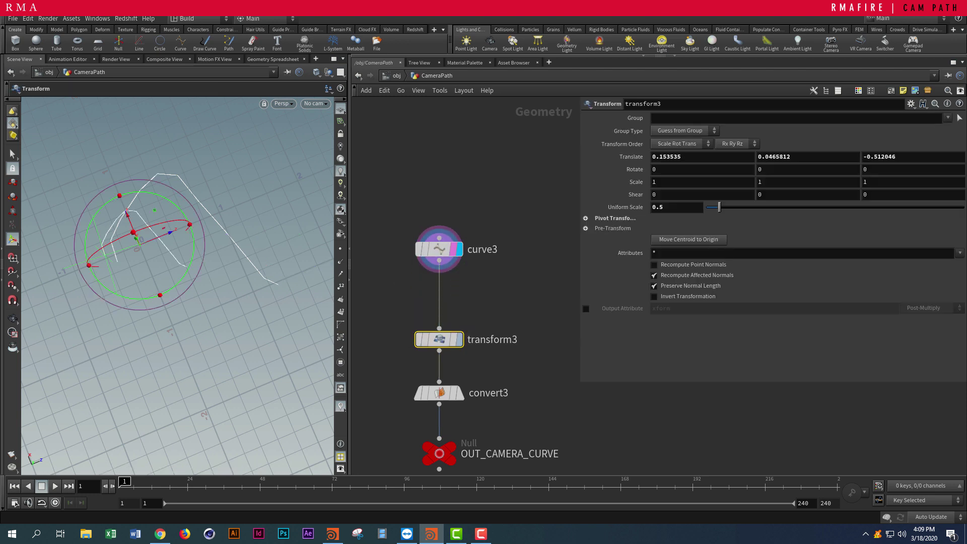
pyautogui.click(459, 340)
pyautogui.click(456, 339)
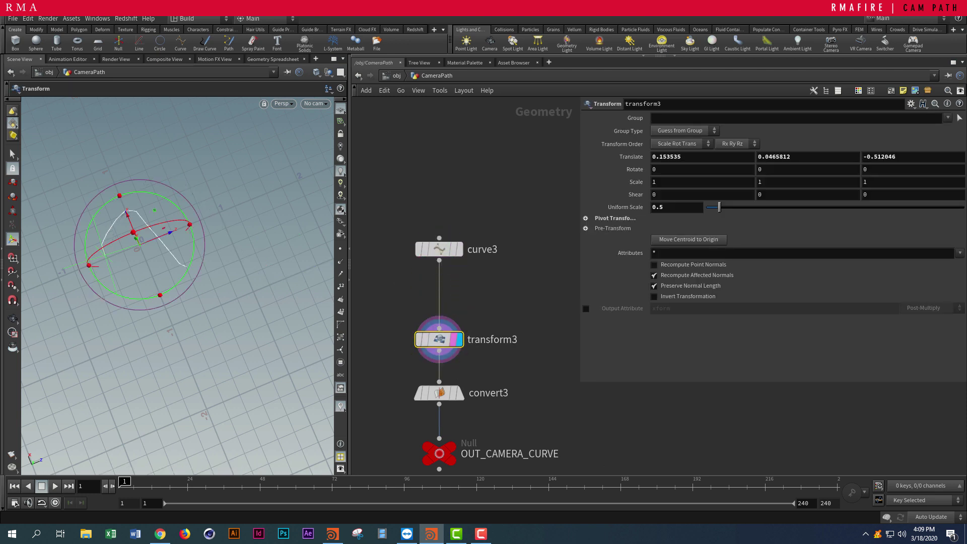
pyautogui.click(663, 207)
pyautogui.write('1')
pyautogui.press('Return')
pyautogui.moveTo(177, 302)
pyautogui.keyDown('alt'); pyautogui.mouseDown()
pyautogui.moveTo(187, 227)
pyautogui.moveTo(178, 307)
pyautogui.mouseUp(); pyautogui.keyUp('alt')
pyautogui.keyDown('alt'); pyautogui.moveTo(178, 307); pyautogui.dragTo(217, 313, button='right'); pyautogui.keyUp('alt')
# - Display the convert3 node and inspect the curve converted to a NURBS curve
pyautogui.click(459, 393)
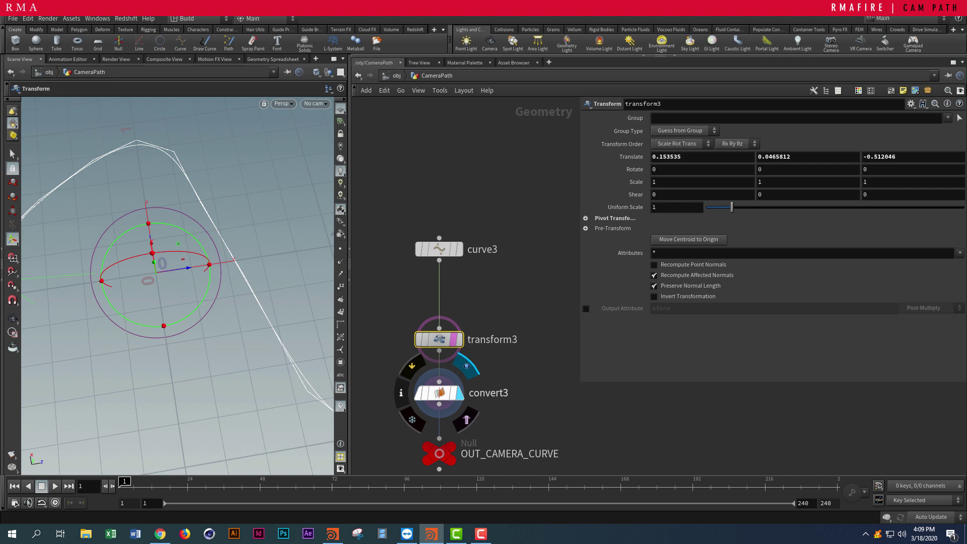
pyautogui.click(455, 393)
pyautogui.moveTo(497, 376); pyautogui.dragTo(453, 407)
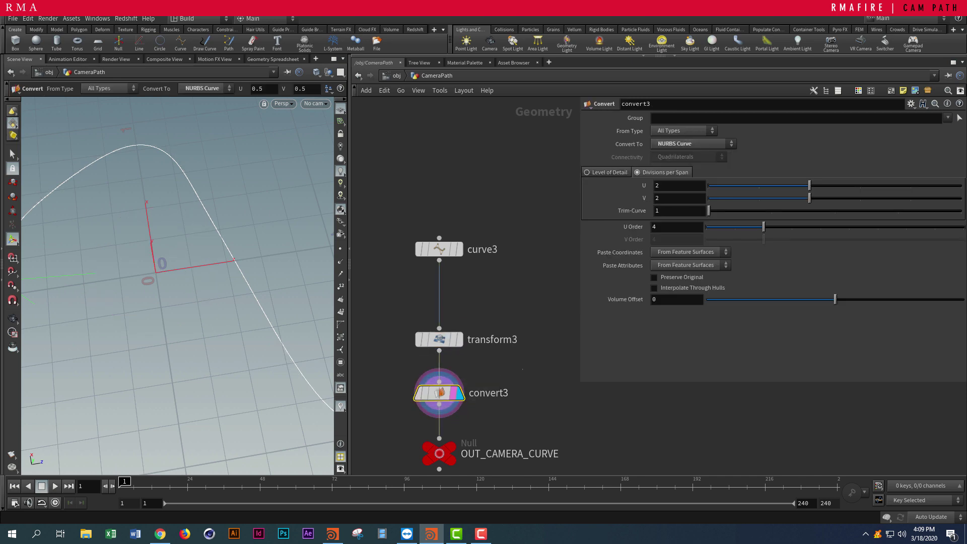
pyautogui.keyDown('alt'); pyautogui.moveTo(234, 261); pyautogui.dragTo(197, 260, button='right'); pyautogui.keyUp('alt')
pyautogui.keyDown('alt'); pyautogui.moveTo(211, 272); pyautogui.dragTo(207, 211); pyautogui.keyUp('alt')
pyautogui.keyDown('alt'); pyautogui.moveTo(212, 322); pyautogui.dragTo(171, 201, button='middle'); pyautogui.keyUp('alt')
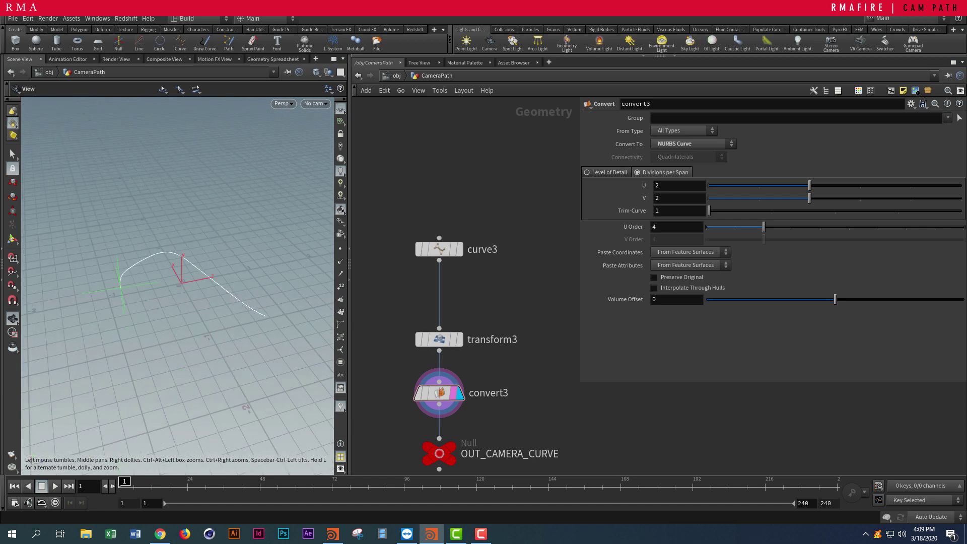
pyautogui.keyDown('alt'); pyautogui.moveTo(171, 201); pyautogui.dragTo(167, 235); pyautogui.keyUp('alt')
# - Display the OUT_CAMERA_CURVE null, return to the object level, and widen the network area
pyautogui.moveTo(478, 428); pyautogui.dragTo(479, 360, button='middle')
pyautogui.click(439, 387)
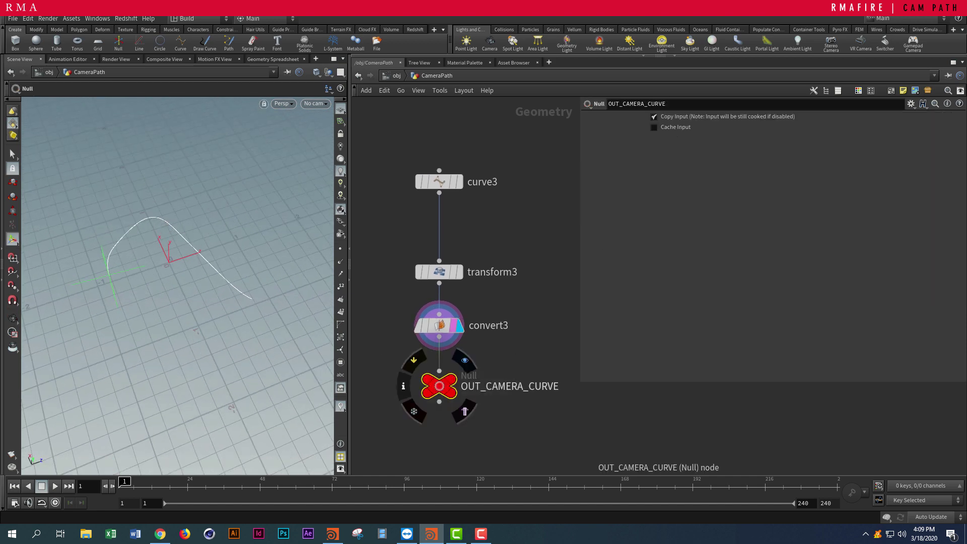
pyautogui.click(465, 360)
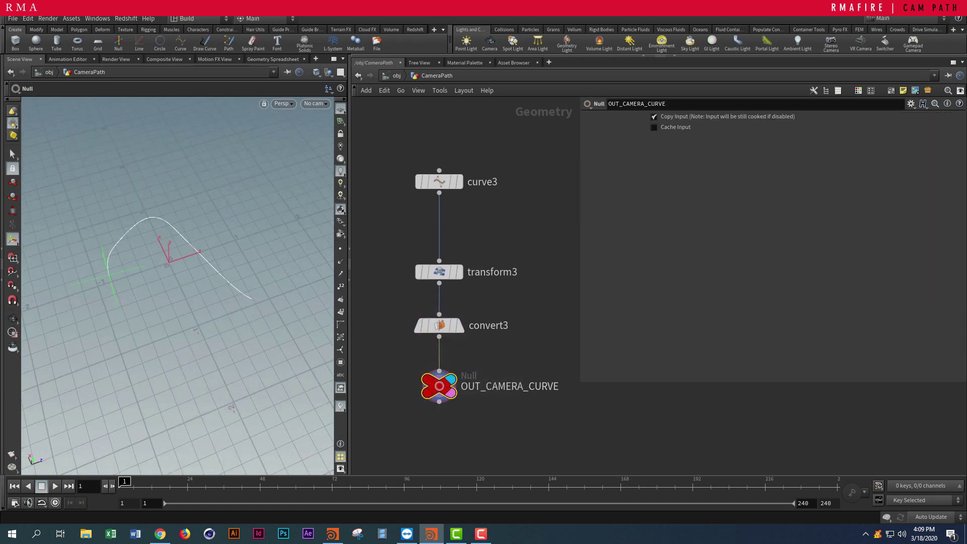
pyautogui.press('u')
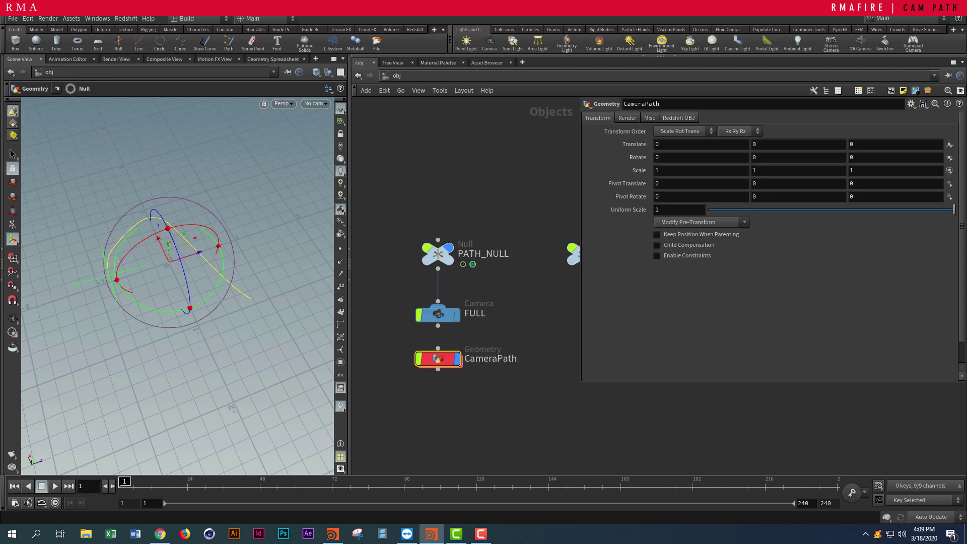
pyautogui.click(496, 398)
pyautogui.moveTo(581, 296); pyautogui.dragTo(643, 296)
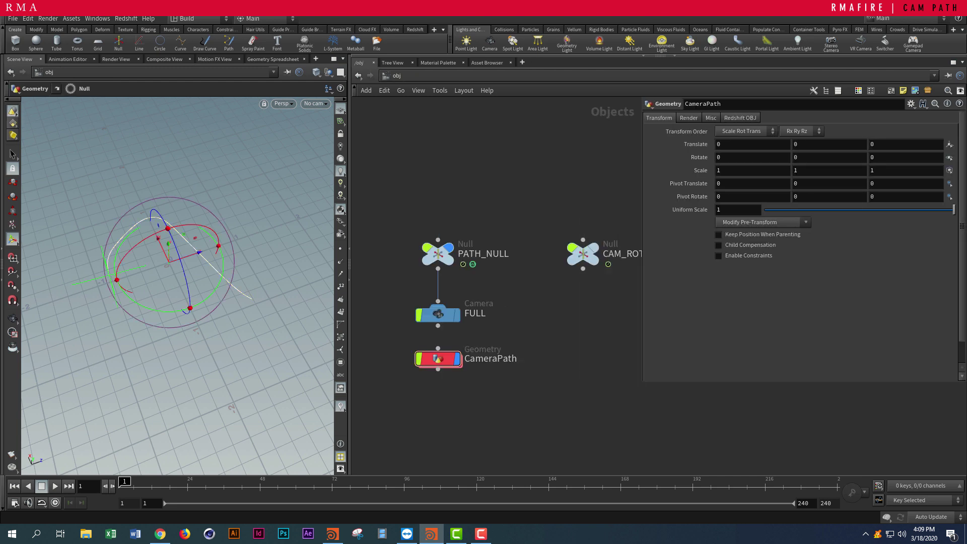
# - Go inside PATH_NULL and open its constraints CHOP network
pyautogui.moveTo(417, 251); pyautogui.dragTo(467, 302)
pyautogui.moveTo(417, 272)
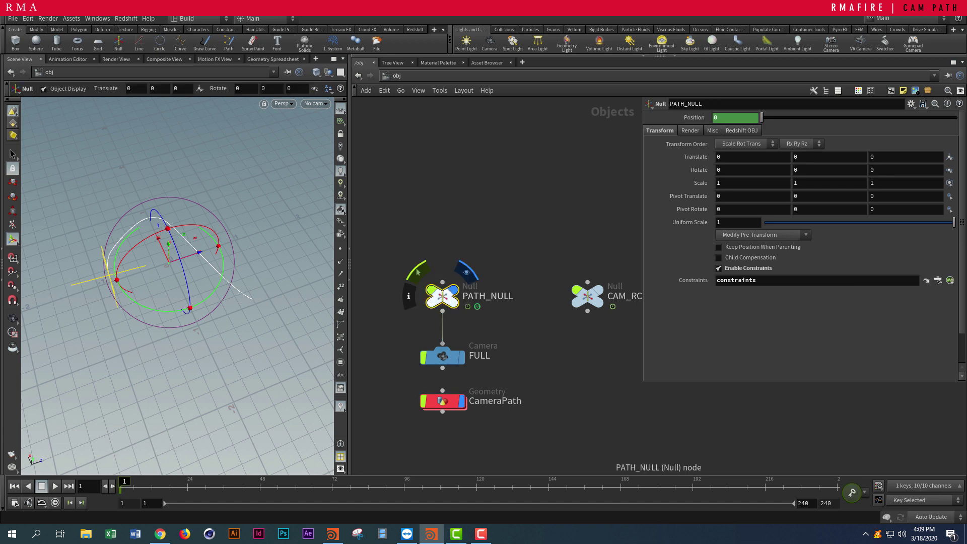
pyautogui.doubleClick(442, 296)
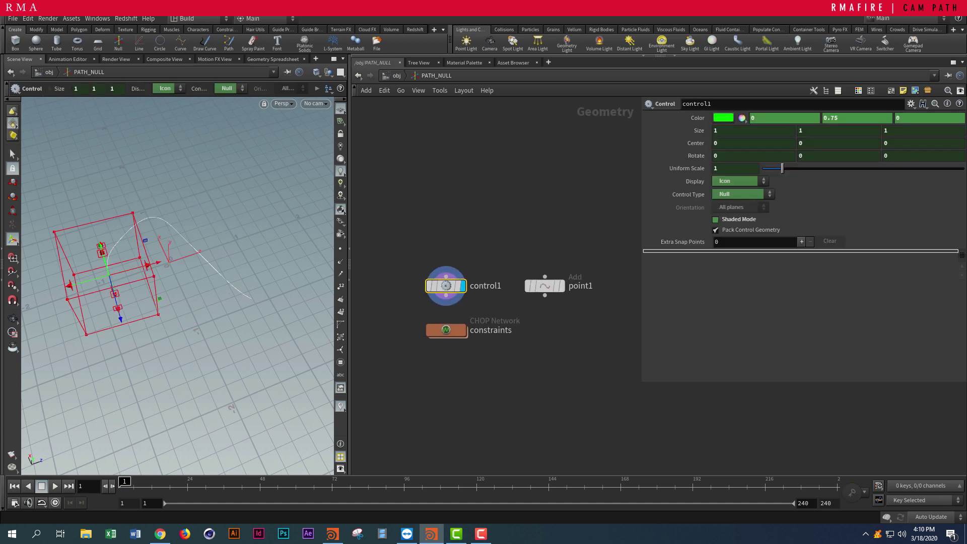
pyautogui.keyDown('alt'); pyautogui.moveTo(176, 302); pyautogui.dragTo(194, 282); pyautogui.keyUp('alt')
pyautogui.moveTo(194, 283)
pyautogui.keyDown('alt'); pyautogui.mouseDown(button='right')
pyautogui.moveTo(227, 302)
pyautogui.moveTo(209, 293)
pyautogui.mouseUp(button='right'); pyautogui.keyUp('alt')
pyautogui.moveTo(446, 330)
pyautogui.mouseDown()
pyautogui.moveTo(431, 335)
pyautogui.moveTo(446, 334)
pyautogui.mouseUp()
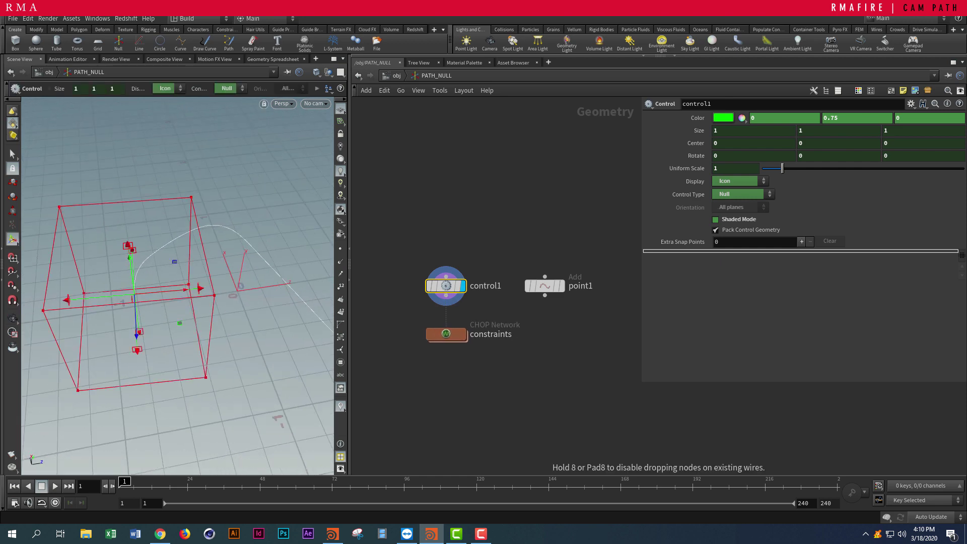
pyautogui.moveTo(359, 320); pyautogui.dragTo(530, 351)
pyautogui.moveTo(446, 334); pyautogui.dragTo(446, 334)
pyautogui.doubleClick(446, 335)
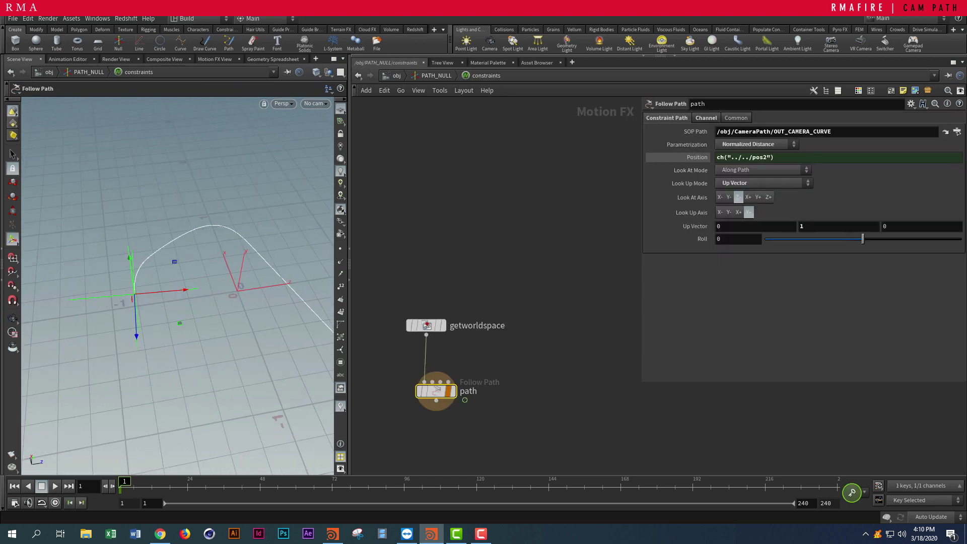
# - Examine the getworldspace node's transform order, object path, channel and common settings
pyautogui.scroll(2, 414, 257)
pyautogui.moveTo(413, 253); pyautogui.dragTo(479, 328)
pyautogui.scroll(-2, 418, 131)
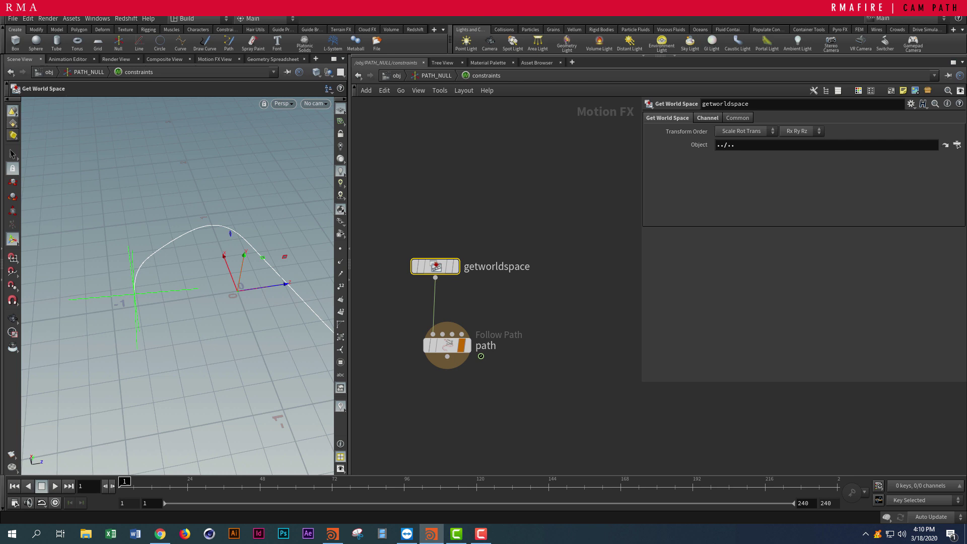
pyautogui.moveTo(379, 229); pyautogui.dragTo(562, 286)
pyautogui.moveTo(423, 238); pyautogui.dragTo(517, 289)
pyautogui.click(708, 118)
pyautogui.click(738, 118)
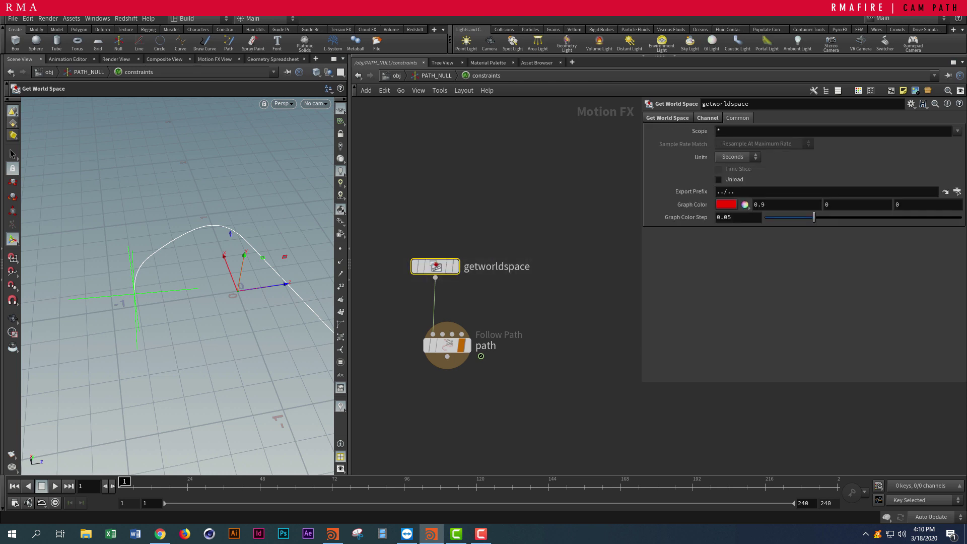
pyautogui.click(707, 118)
pyautogui.click(667, 118)
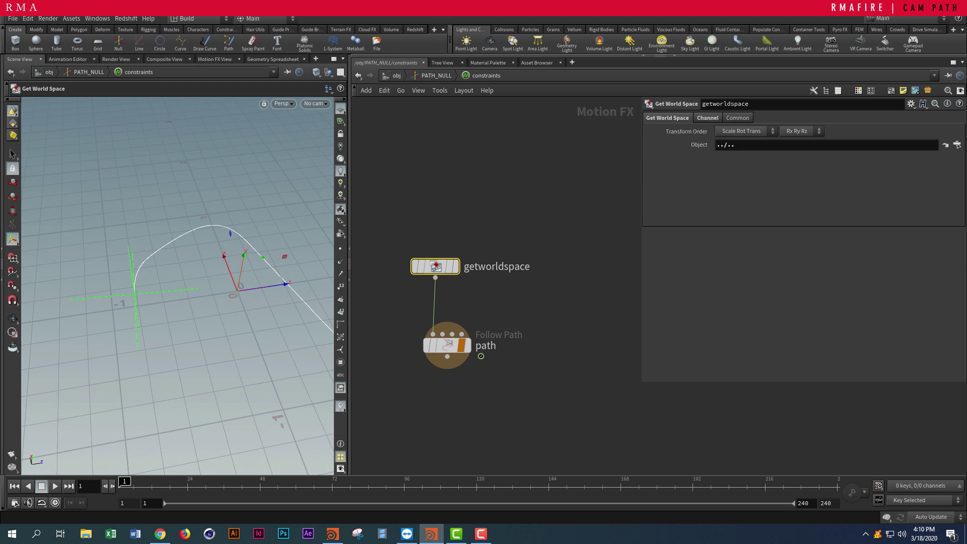
pyautogui.moveTo(415, 220); pyautogui.dragTo(506, 322)
pyautogui.moveTo(404, 217); pyautogui.dragTo(461, 261)
# - Examine the Follow Path node's constraint settings, including its SOP path and position expression
pyautogui.click(448, 346)
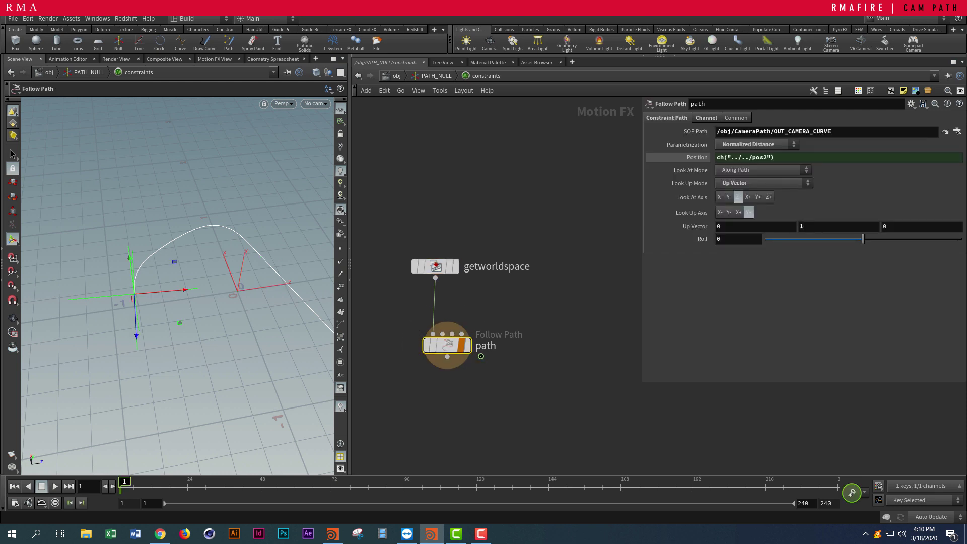
pyautogui.moveTo(403, 320); pyautogui.dragTo(518, 367)
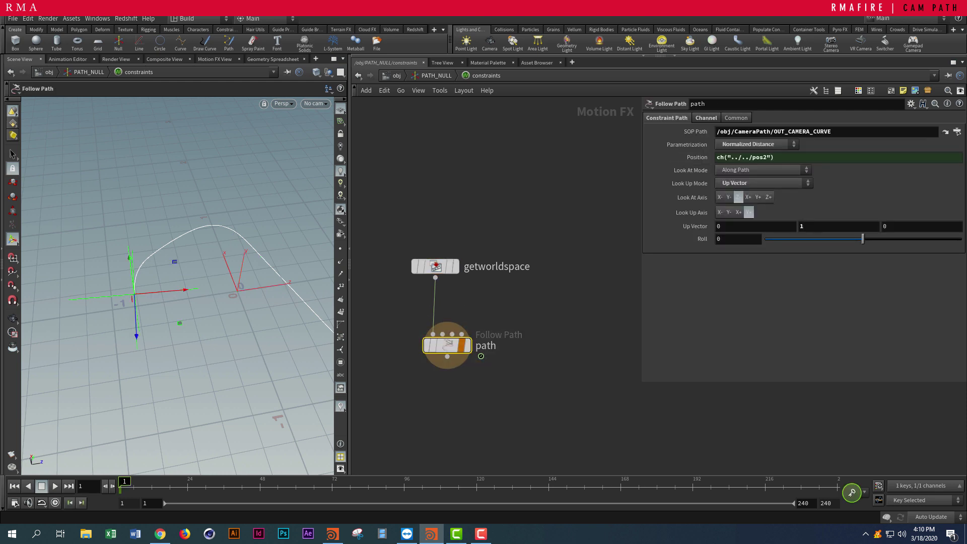
pyautogui.click(678, 157)
pyautogui.click(679, 158)
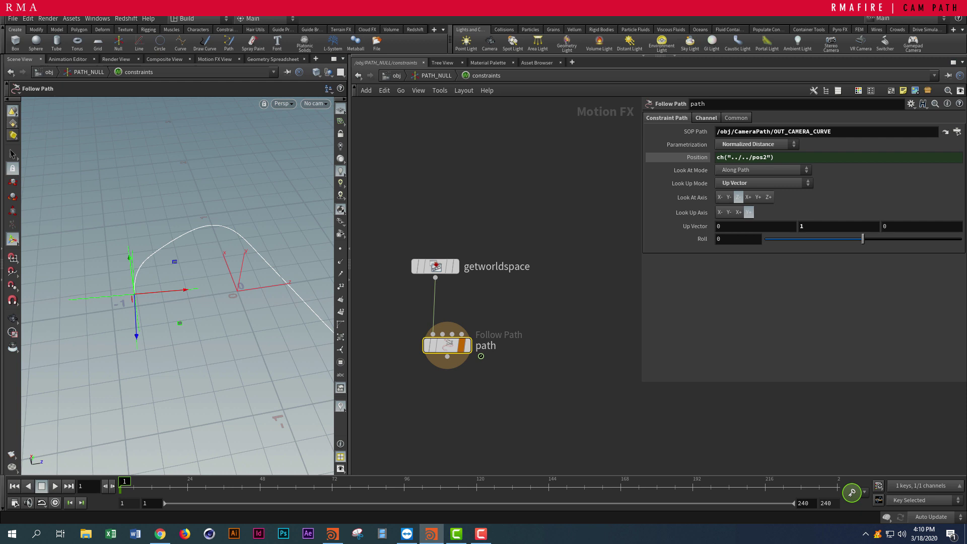
# - Examine the Follow Path node's Position expression, its SOP path target OUT_CAMERA_CURVE and its up vector
pyautogui.moveTo(716, 158); pyautogui.dragTo(776, 157)
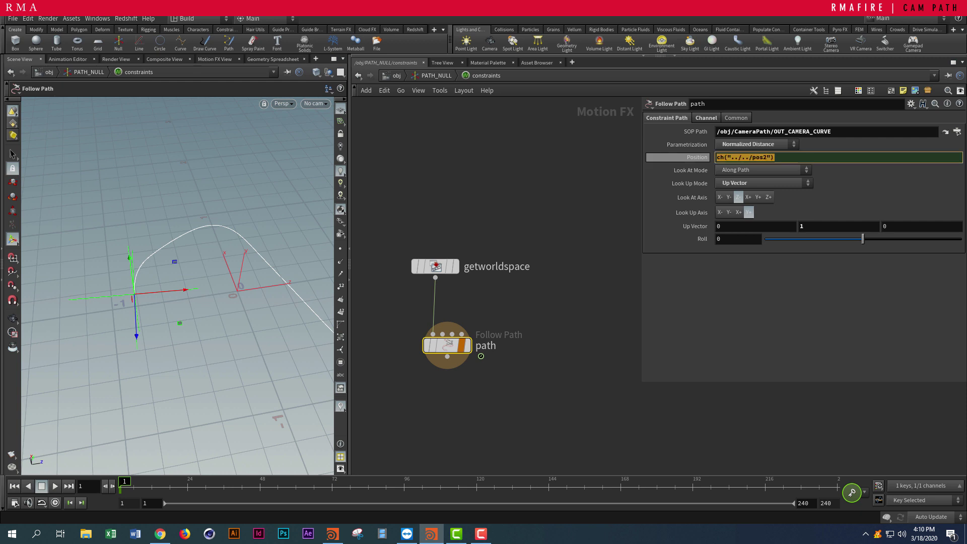
pyautogui.click(678, 157)
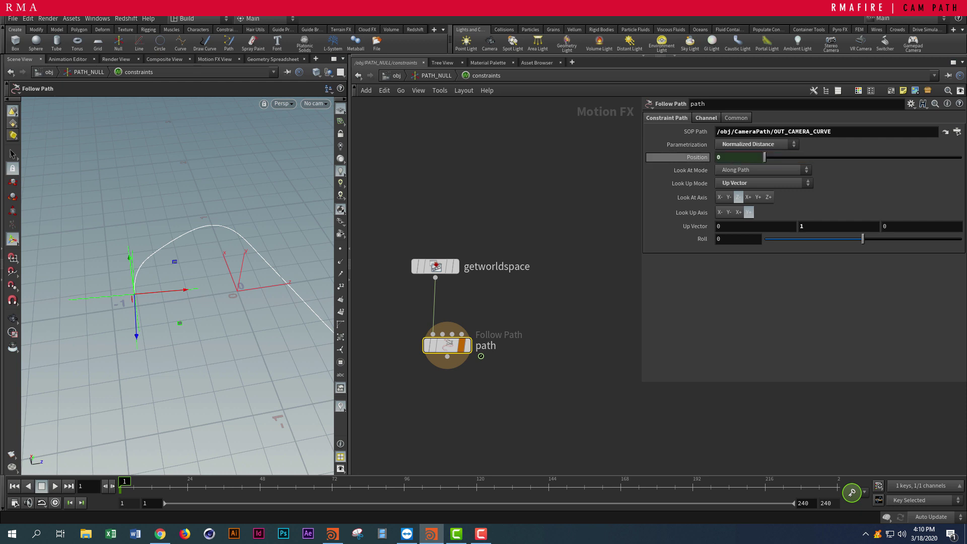
pyautogui.click(678, 157)
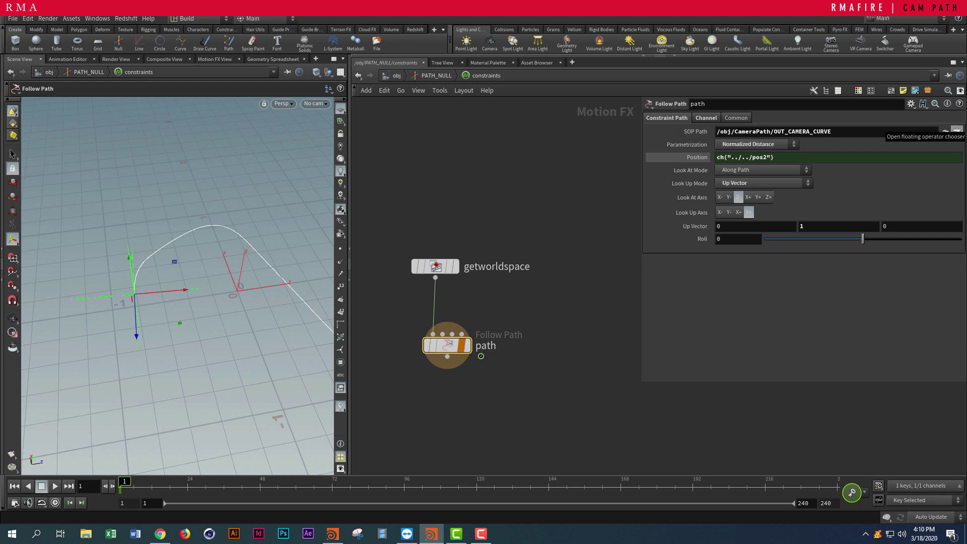
pyautogui.click(957, 131)
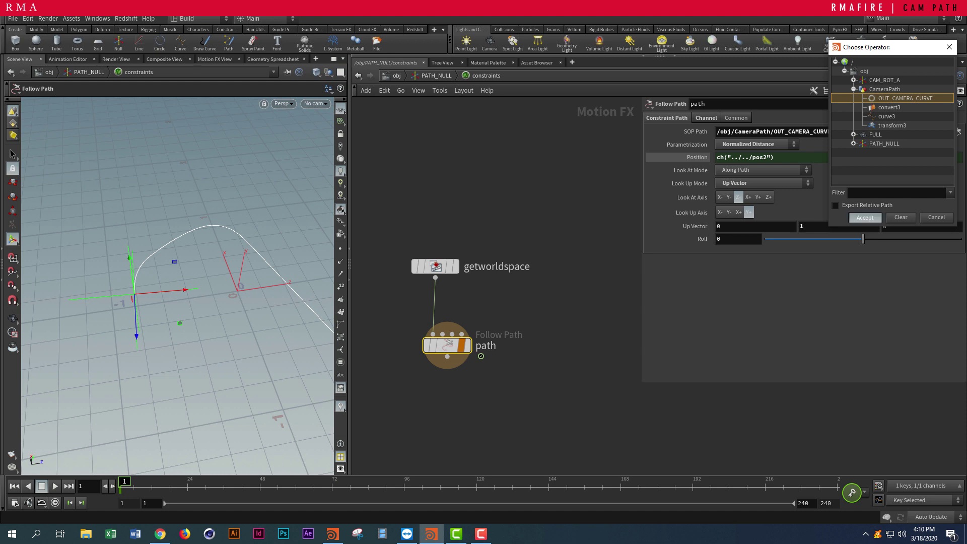
pyautogui.click(865, 217)
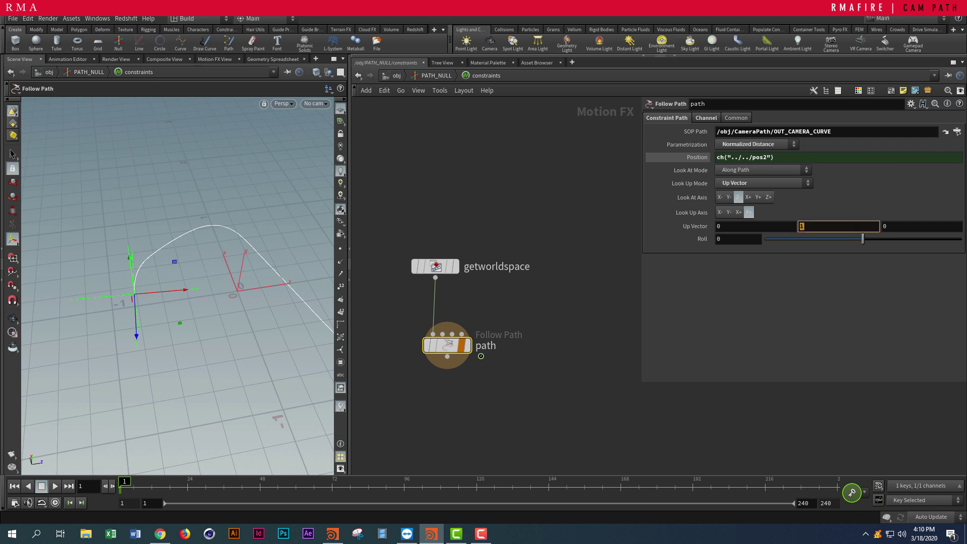
pyautogui.click(570, 242)
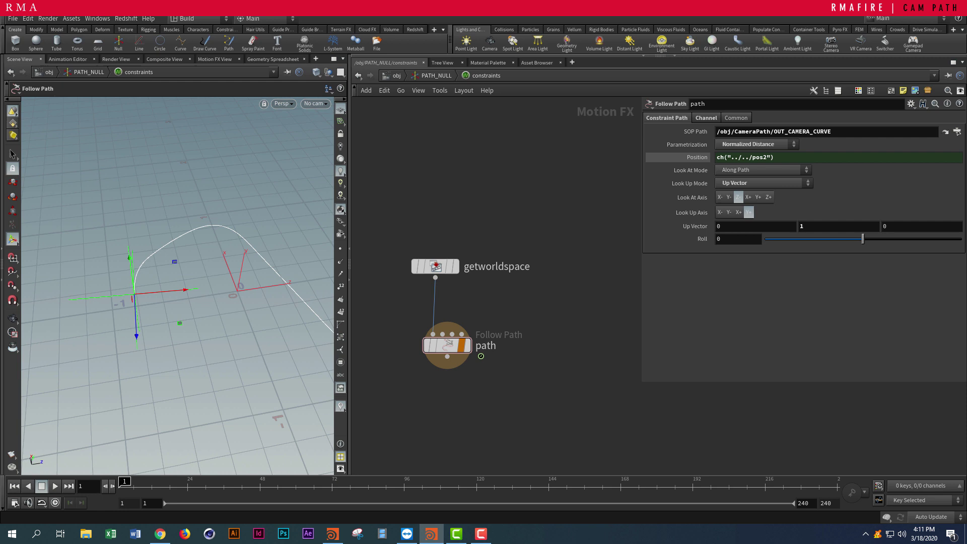
# - Leave the constraints network and return to the object level
pyautogui.press('u')
pyautogui.press('u')
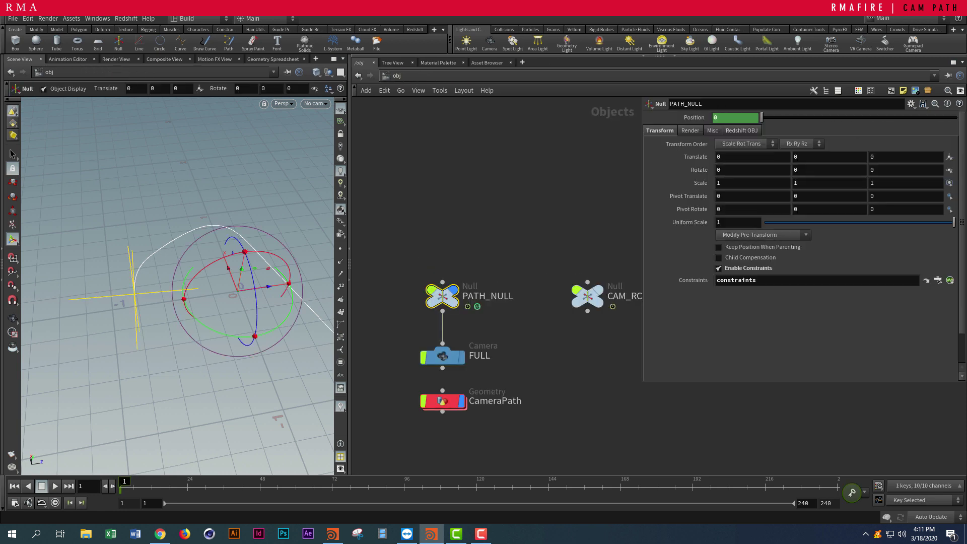
pyautogui.moveTo(439, 276); pyautogui.dragTo(480, 274, button='middle')
# - Move PATH_NULL aside and add a new null next to it
pyautogui.moveTo(484, 293); pyautogui.dragTo(422, 267)
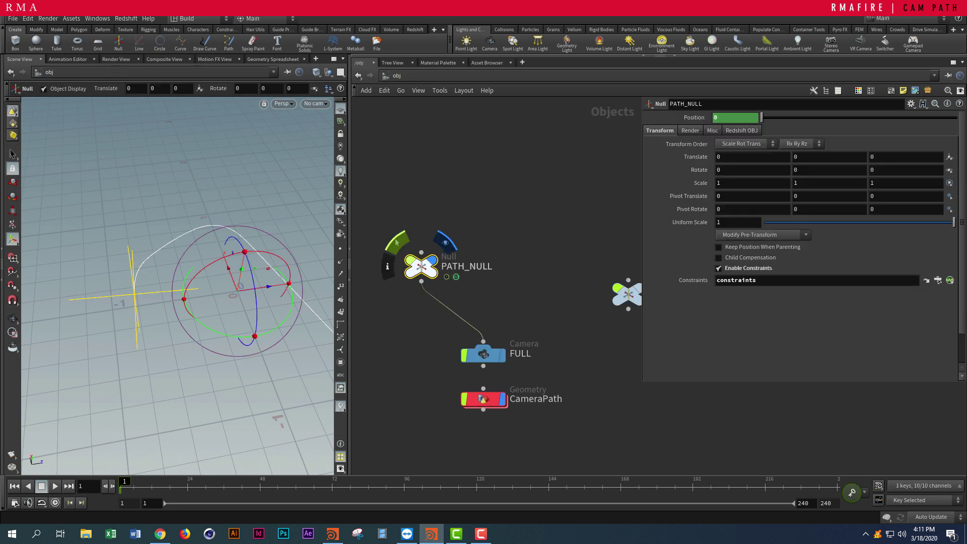
pyautogui.moveTo(398, 228); pyautogui.dragTo(448, 274)
pyautogui.click(519, 275)
pyautogui.press('Tab')
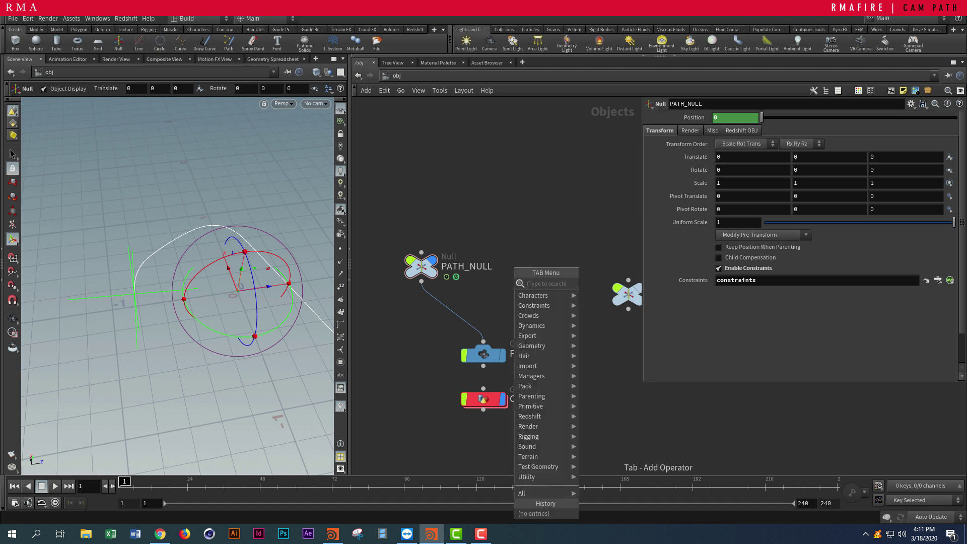
pyautogui.write('nul')
pyautogui.press('Return')
pyautogui.doubleClick(516, 267)
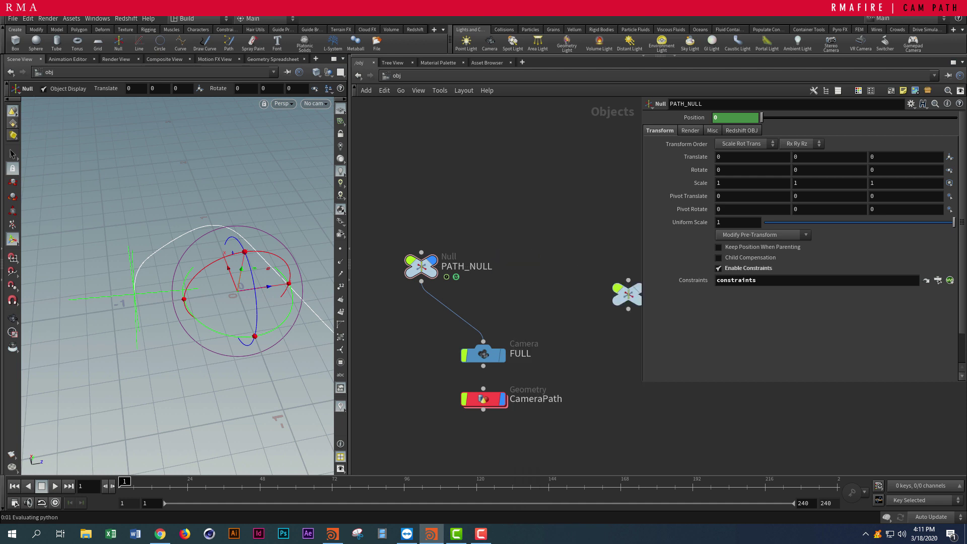
pyautogui.click(397, 76)
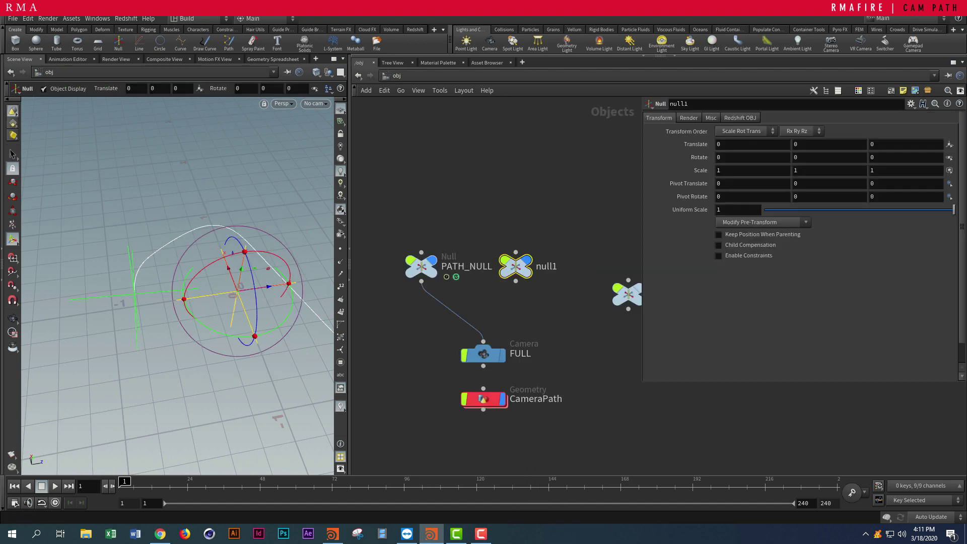
# - Try adding a float parameter under root in the new null's parameter interface
pyautogui.click(911, 103)
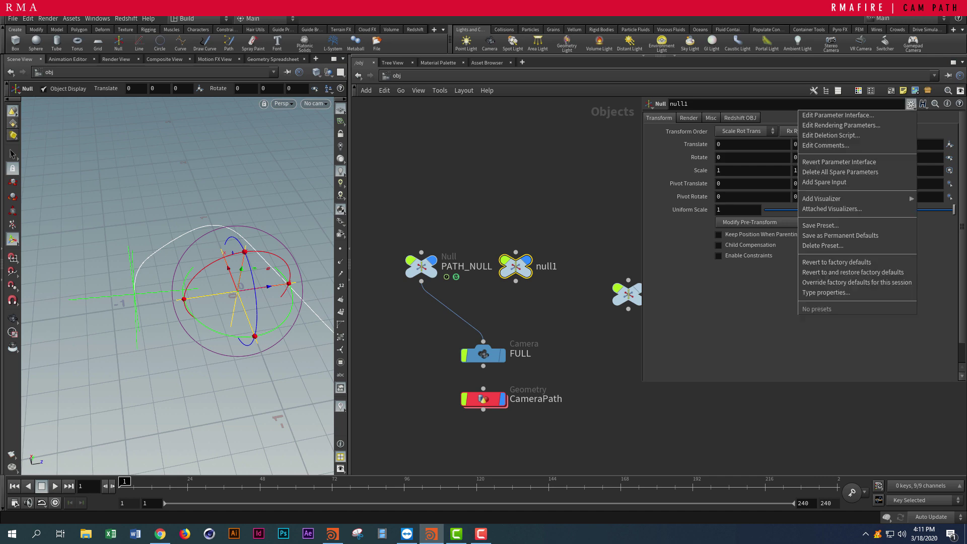
pyautogui.click(838, 115)
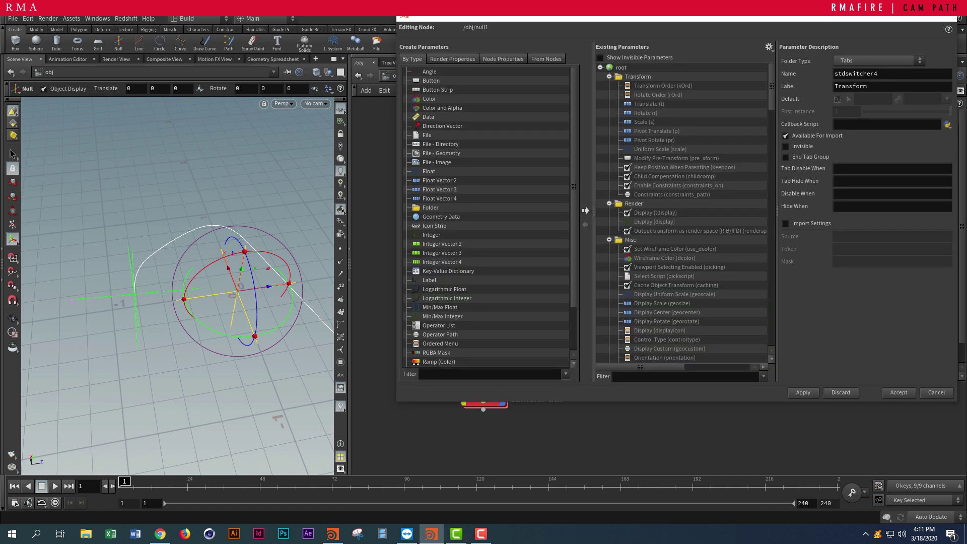
pyautogui.scroll(-2, 486, 216)
pyautogui.scroll(2, 486, 217)
pyautogui.moveTo(428, 171); pyautogui.dragTo(636, 72)
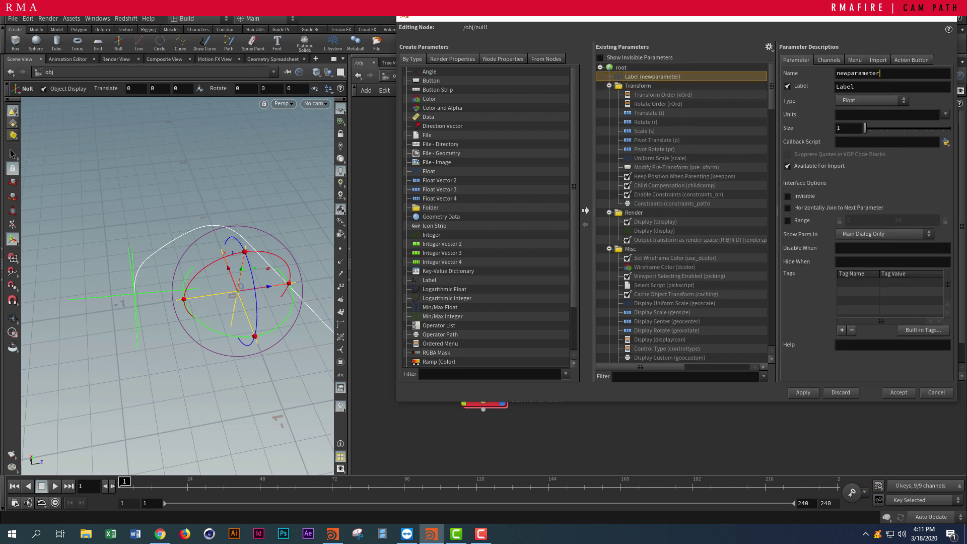
pyautogui.doubleClick(858, 73)
pyautogui.doubleClick(845, 87)
pyautogui.click(949, 14)
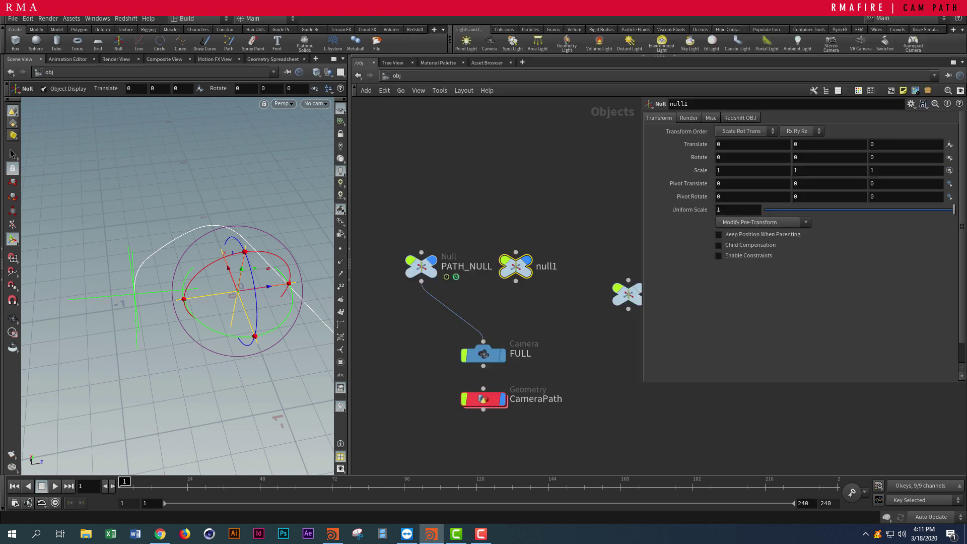
# - Delete the new null and move PATH_NULL back above the FULL camera
pyautogui.press('Delete')
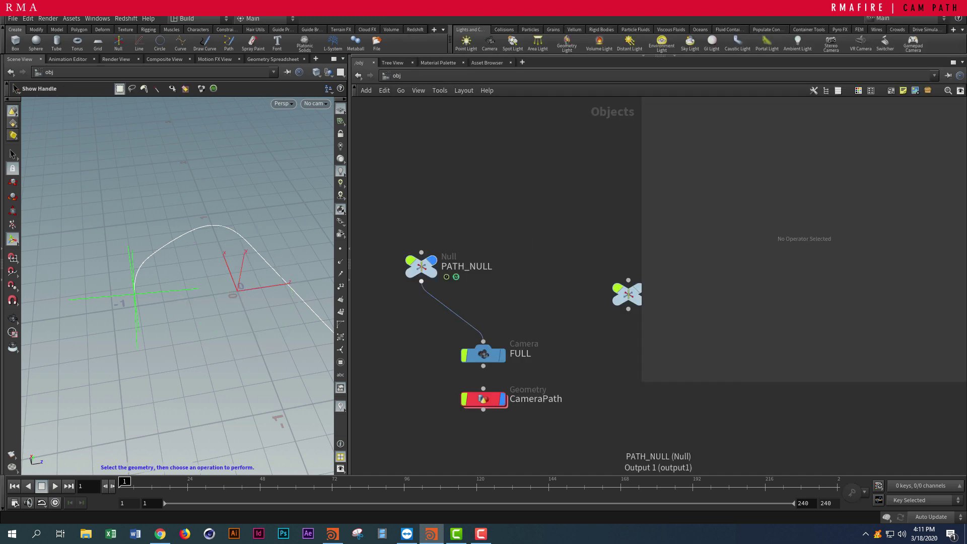
pyautogui.moveTo(421, 266); pyautogui.dragTo(483, 278)
pyautogui.moveTo(442, 235); pyautogui.dragTo(583, 295)
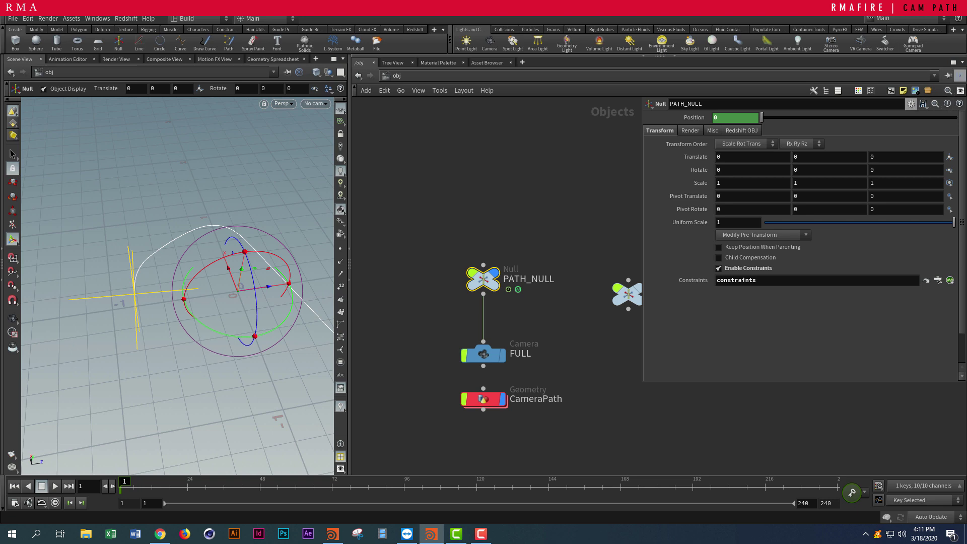
# - Examine the name, label and range of the custom Position parameter in PATH_NULL's parameter interface
pyautogui.click(910, 103)
pyautogui.click(857, 115)
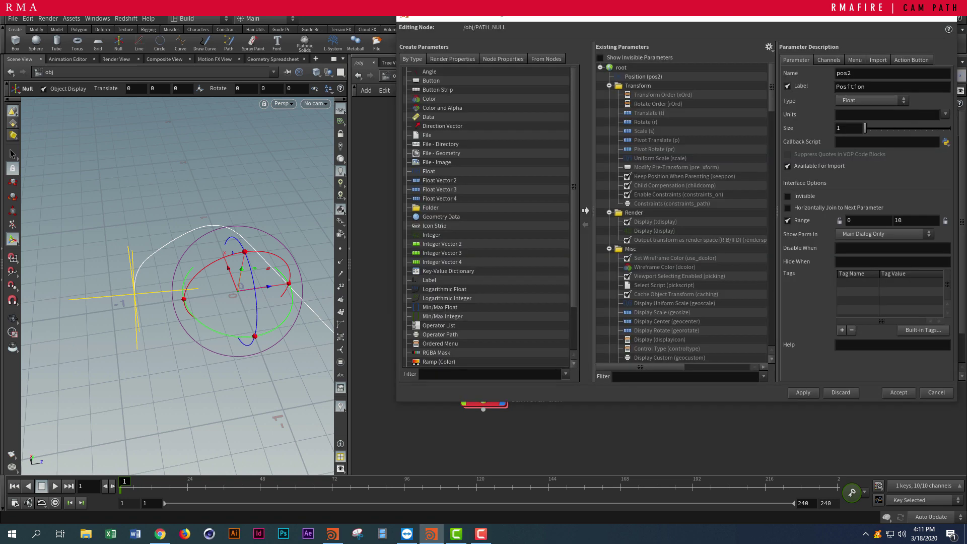
pyautogui.moveTo(684, 12); pyautogui.dragTo(377, 77)
pyautogui.doubleClick(339, 140)
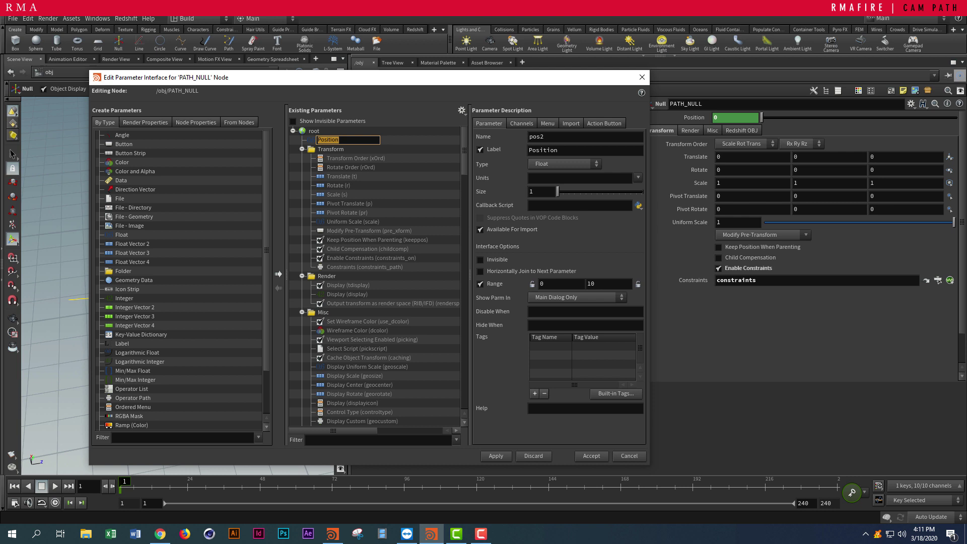
pyautogui.press('Return')
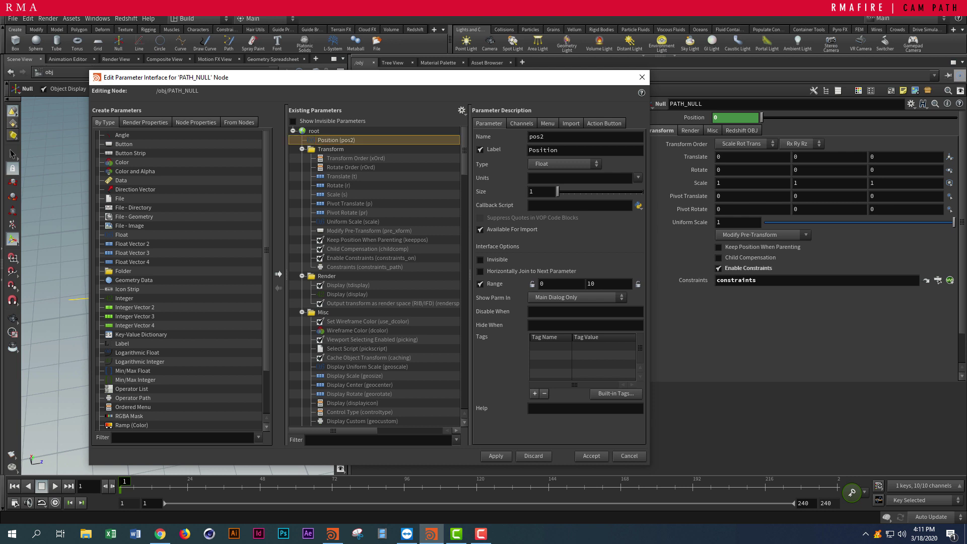
pyautogui.doubleClick(537, 137)
pyautogui.press('Tab')
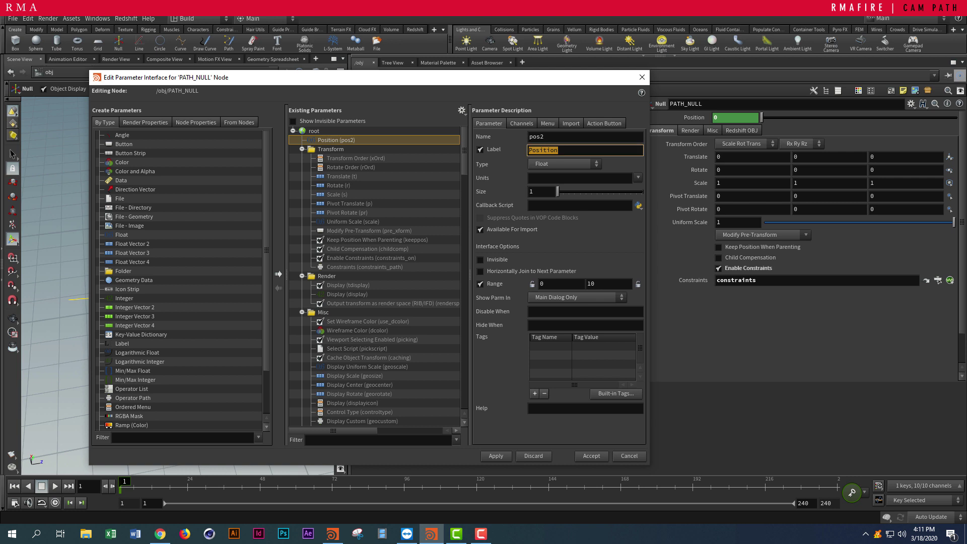
pyautogui.press('Return')
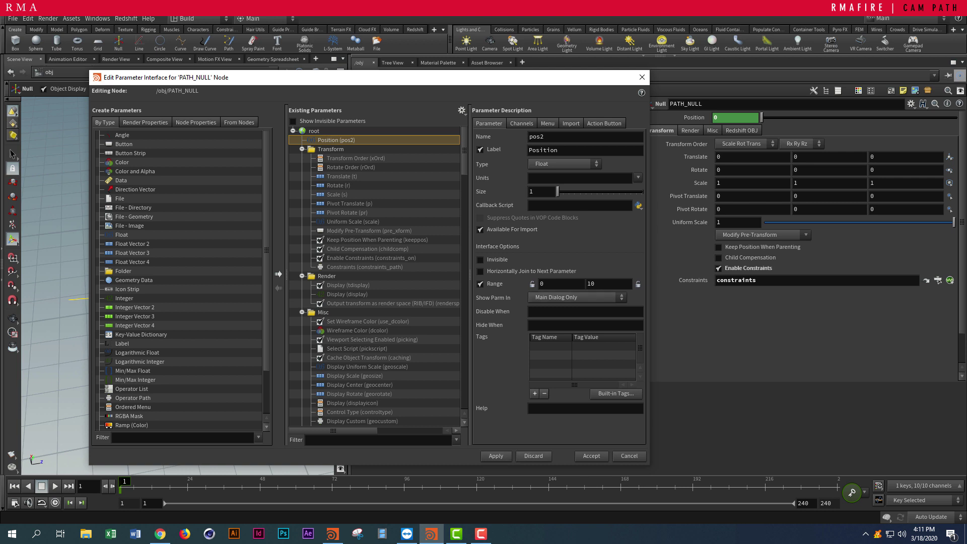
pyautogui.press('Return')
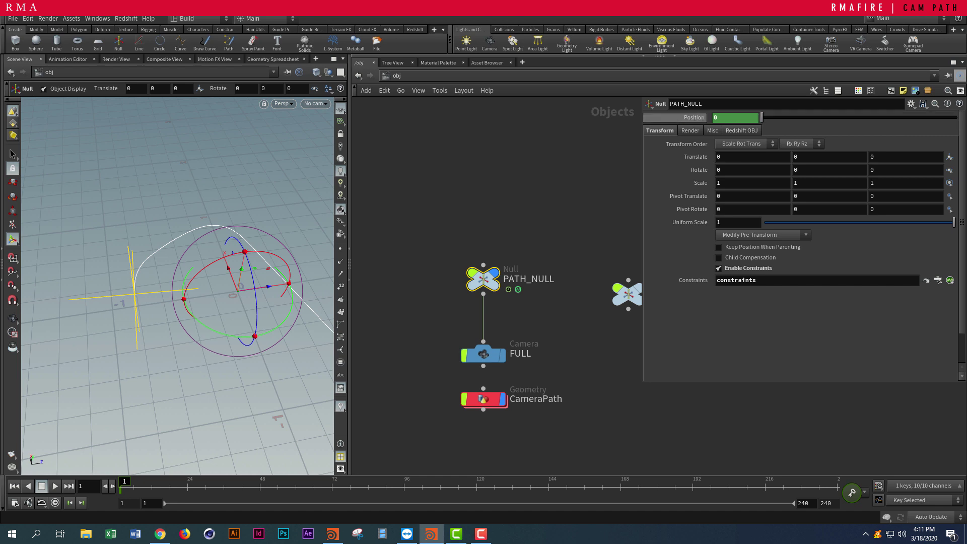
# - Go into PATH_NULL's constraints network and delete the channels on the Follow Path node's Position parameter
pyautogui.doubleClick(483, 279)
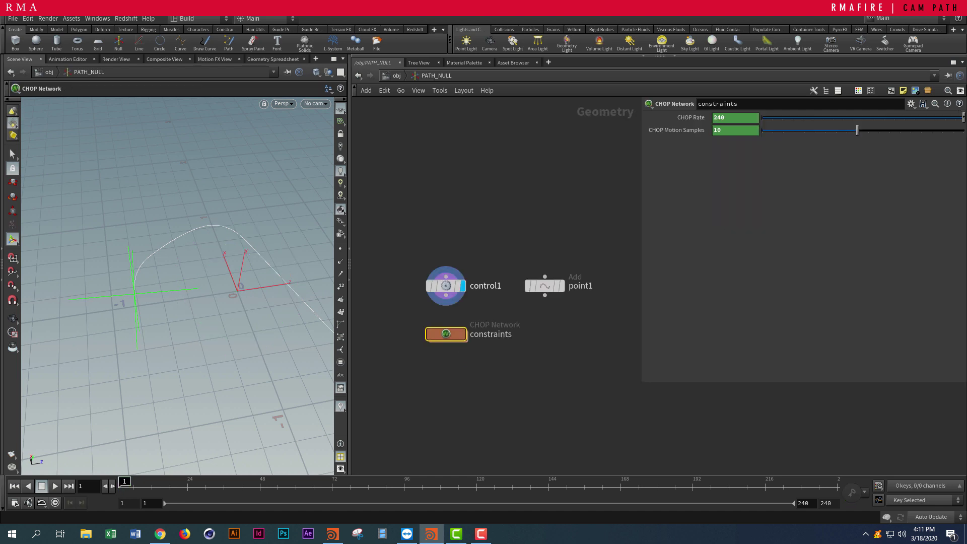
pyautogui.doubleClick(446, 334)
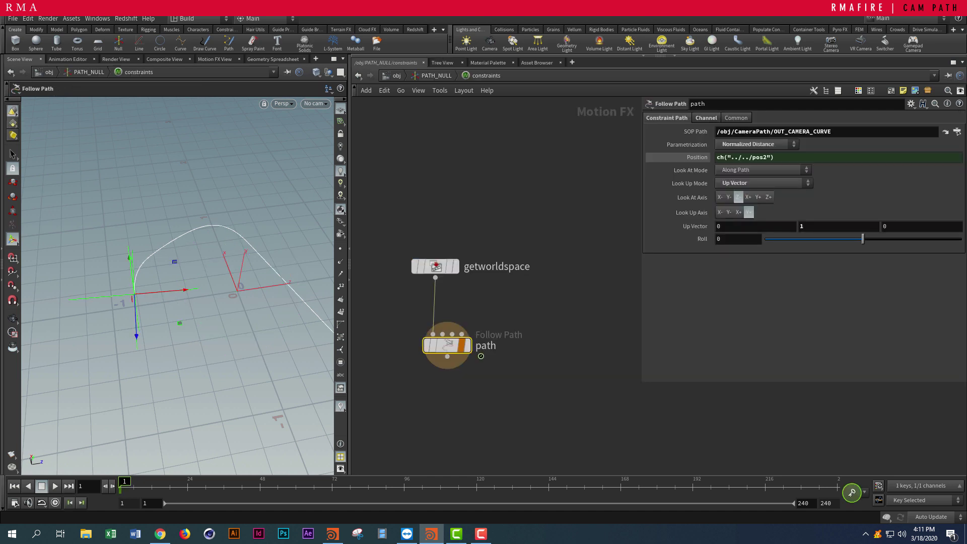
pyautogui.click(678, 157)
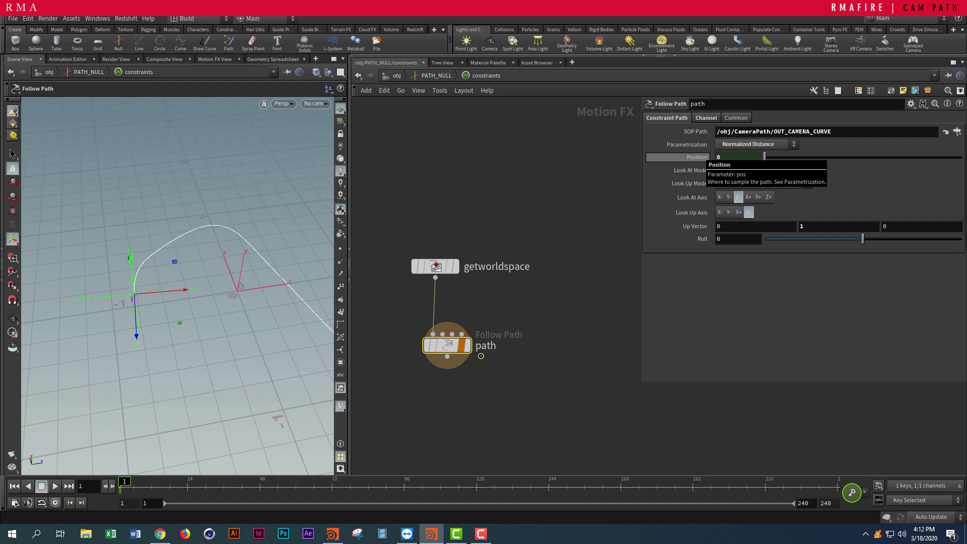
pyautogui.hotkey('ctrl', 'z')
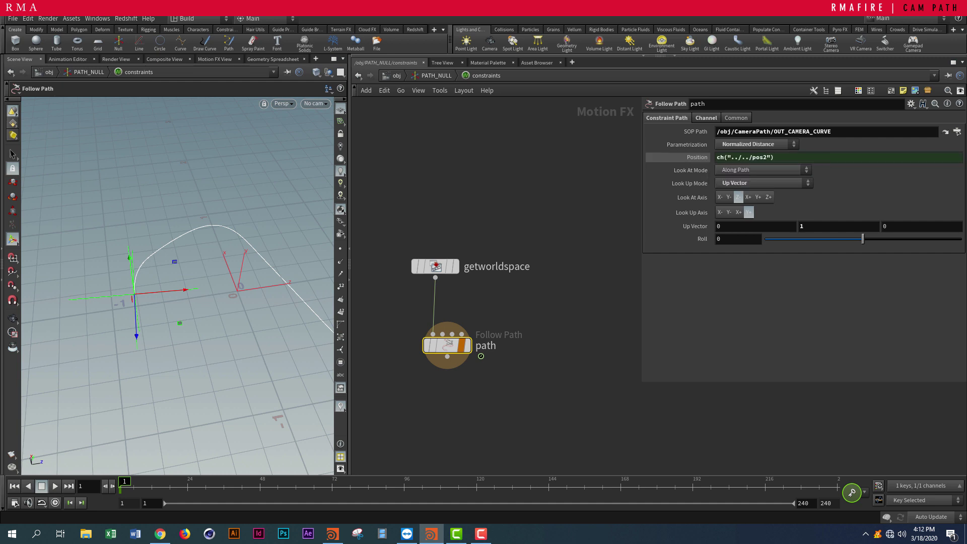
pyautogui.rightClick(693, 159)
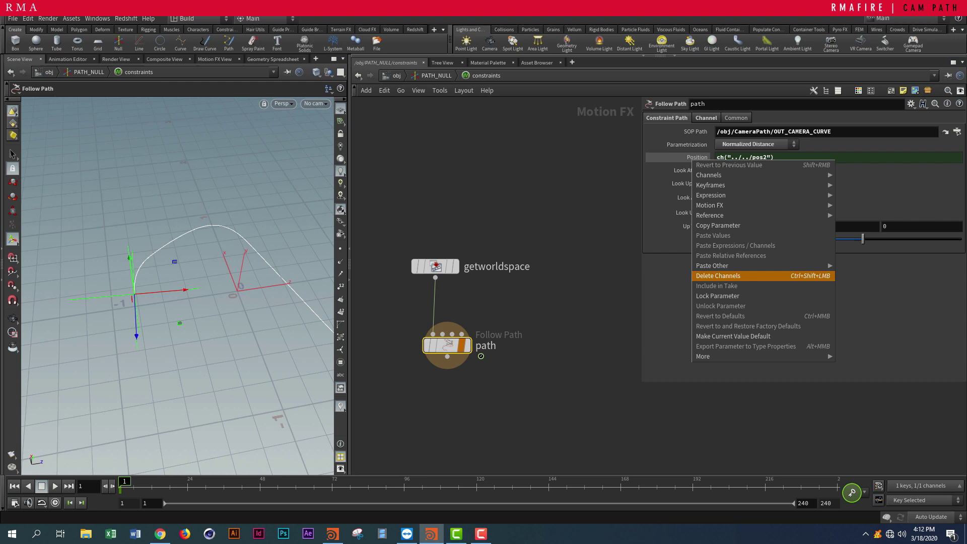
pyautogui.click(718, 276)
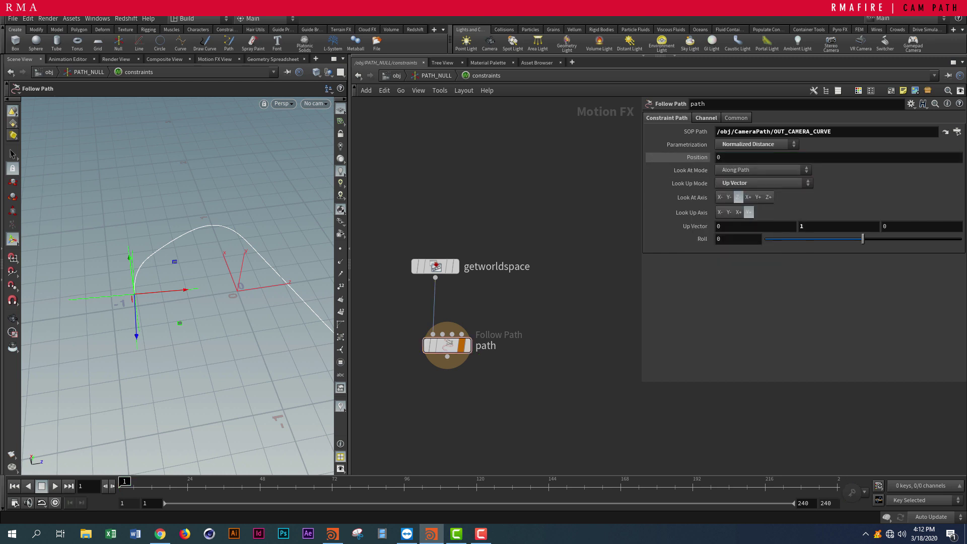
# - Copy the Follow Path node's Position parameter
pyautogui.rightClick(695, 157)
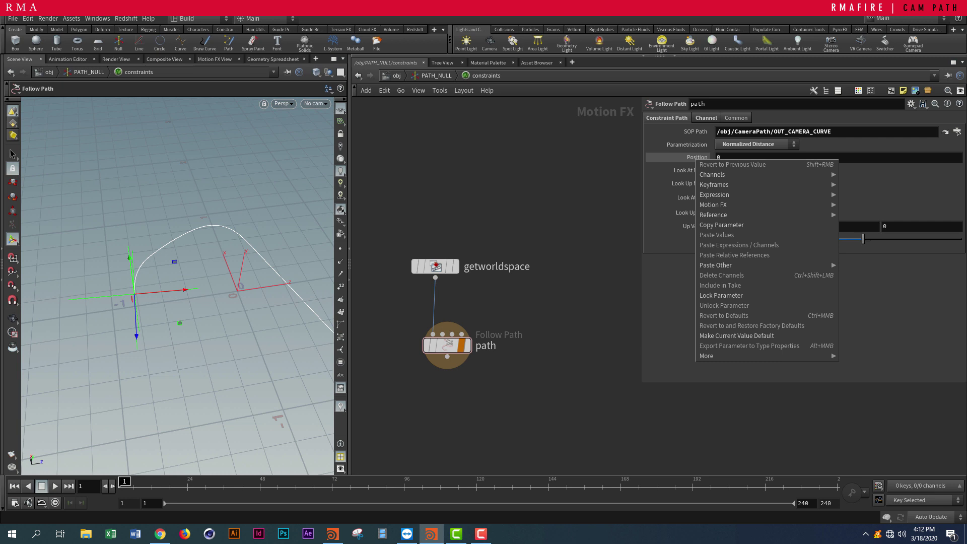
pyautogui.rightClick(689, 158)
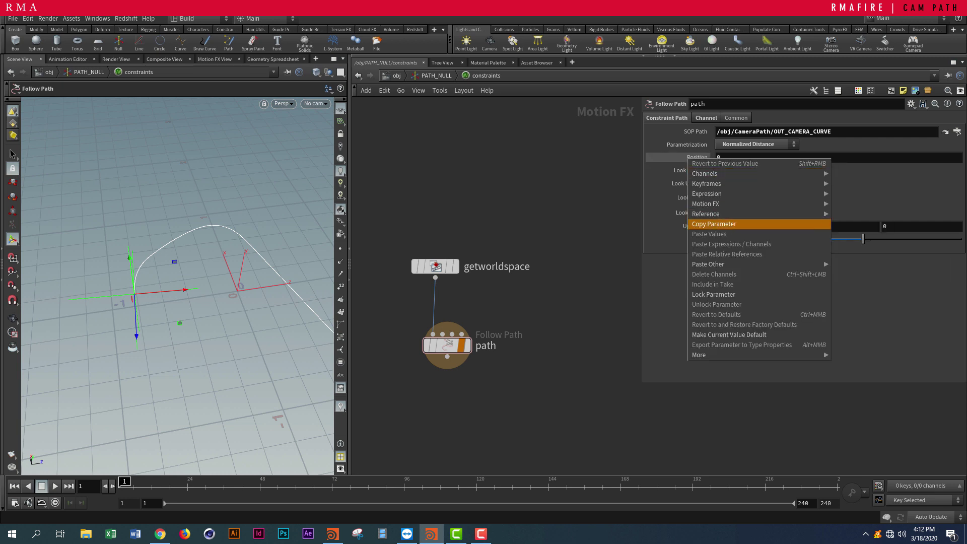
pyautogui.click(715, 224)
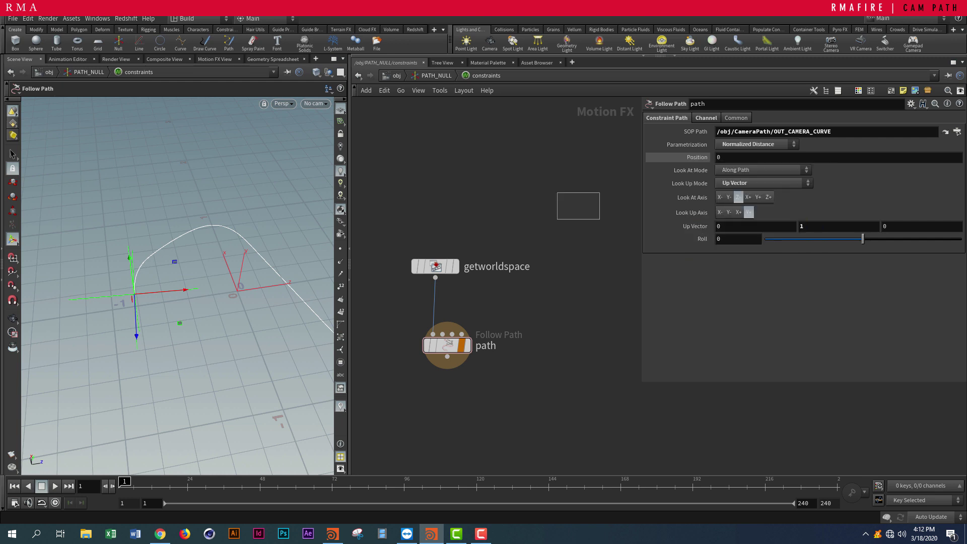
# - Return to the object level and delete the channels on PATH_NULL's Position parameter
pyautogui.click(436, 76)
pyautogui.click(396, 75)
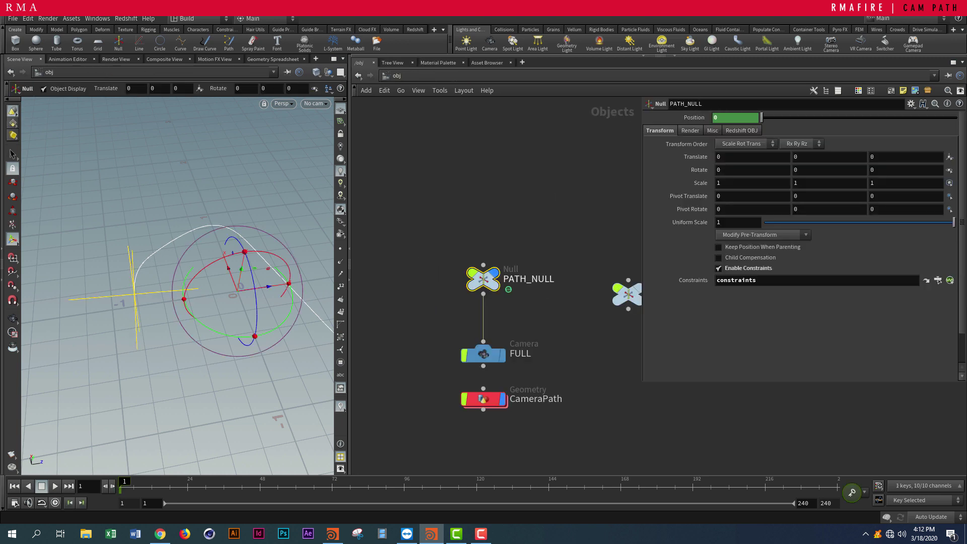
pyautogui.click(692, 118)
pyautogui.rightClick(693, 119)
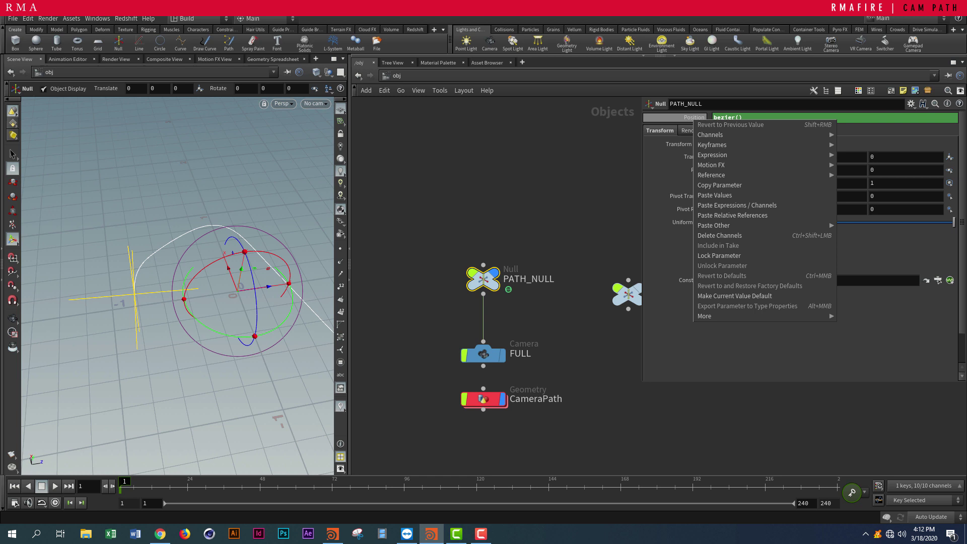
pyautogui.click(702, 235)
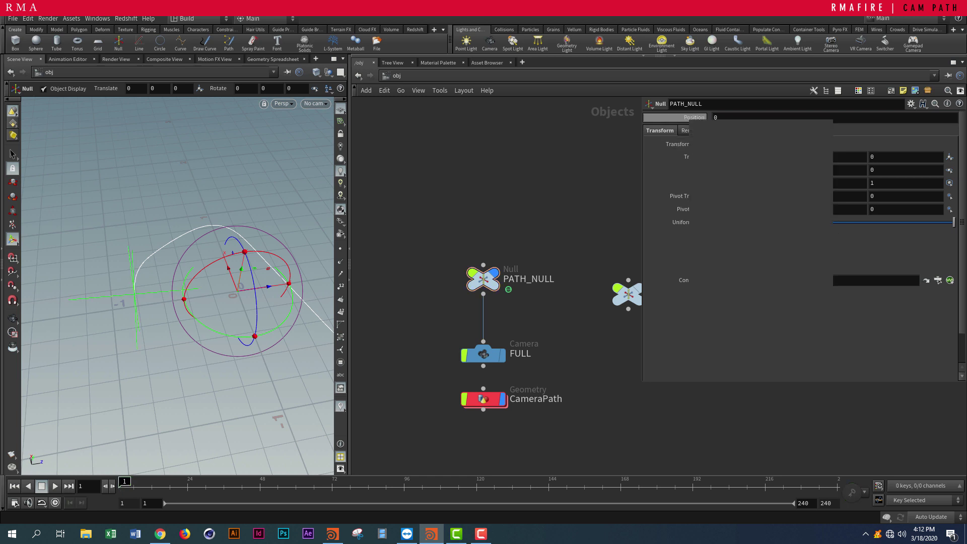
# - Copy PATH_NULL's Position parameter and paste it as a relative reference into the Follow Path node's Position in the constraints network
pyautogui.rightClick(693, 118)
pyautogui.click(715, 185)
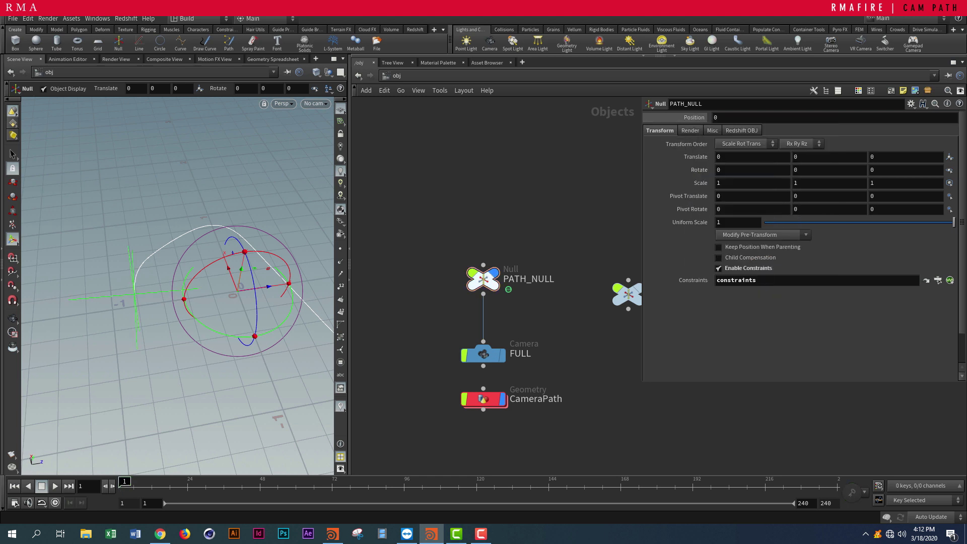
pyautogui.doubleClick(483, 280)
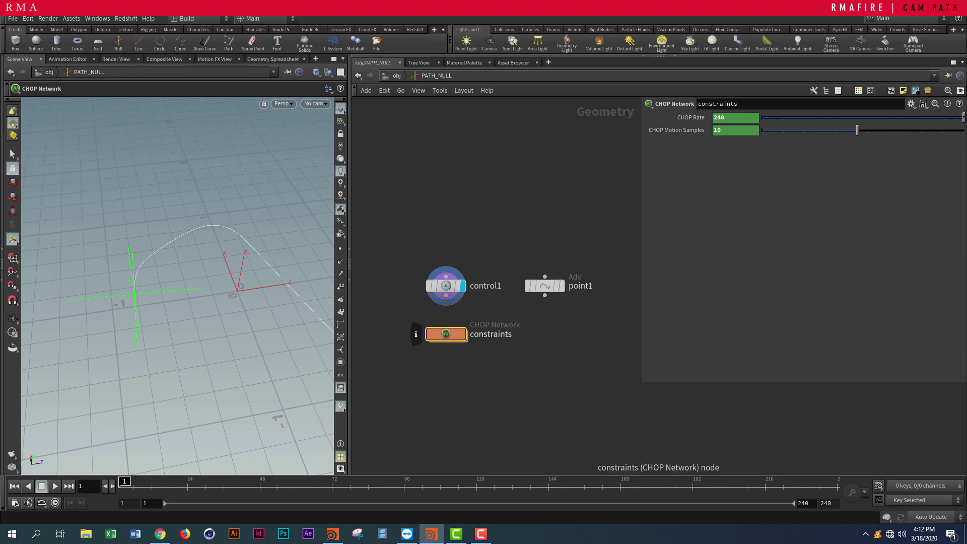
pyautogui.doubleClick(446, 334)
pyautogui.rightClick(698, 158)
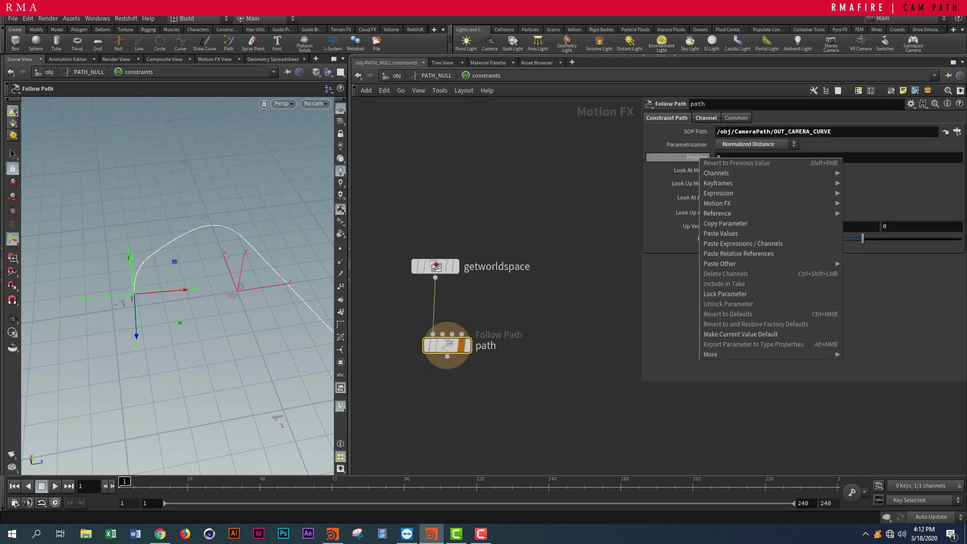
pyautogui.click(738, 253)
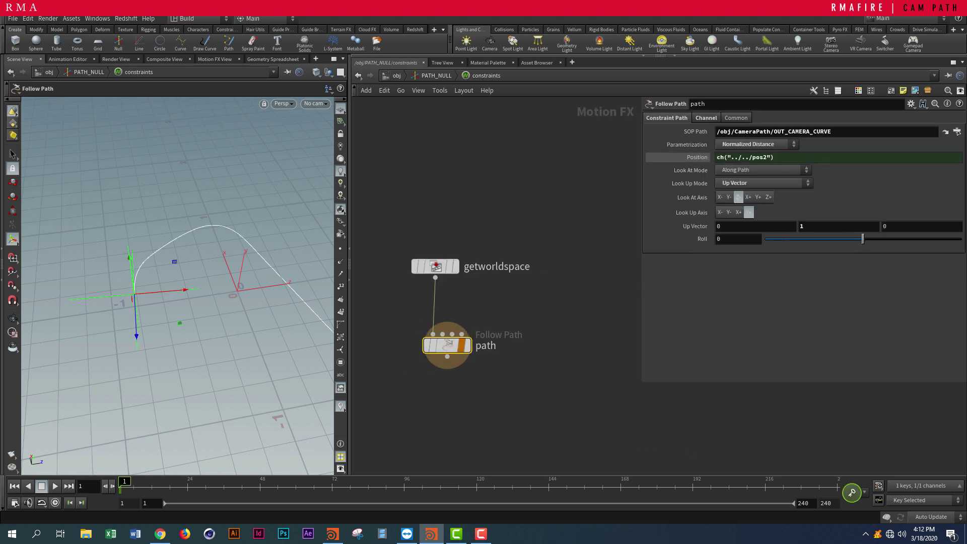
pyautogui.click(697, 157)
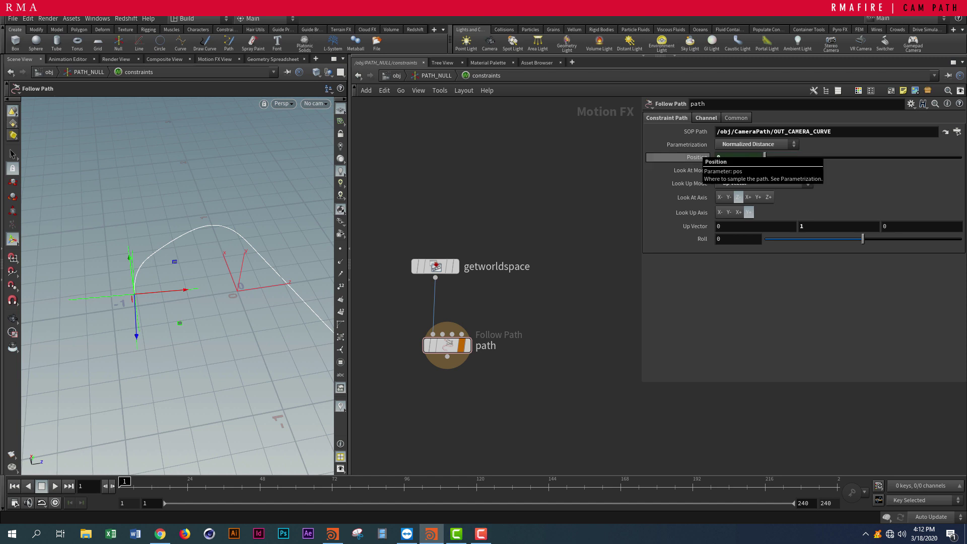
pyautogui.click(697, 157)
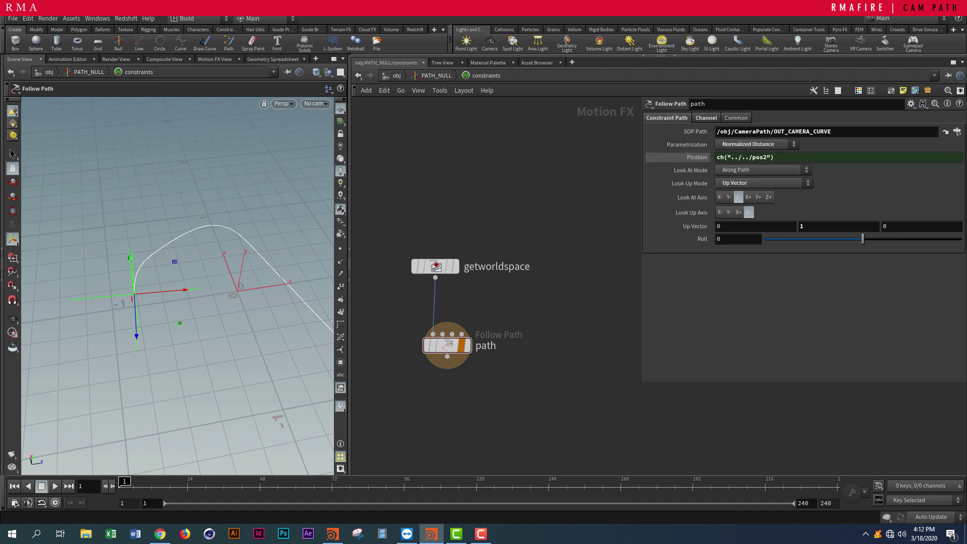
# - Return to the object level and keyframe PATH_NULL's Position at 0 on frame 1
pyautogui.click(446, 345)
pyautogui.click(436, 75)
pyautogui.click(396, 76)
pyautogui.click(429, 262)
pyautogui.moveTo(429, 262); pyautogui.dragTo(433, 230, button='middle')
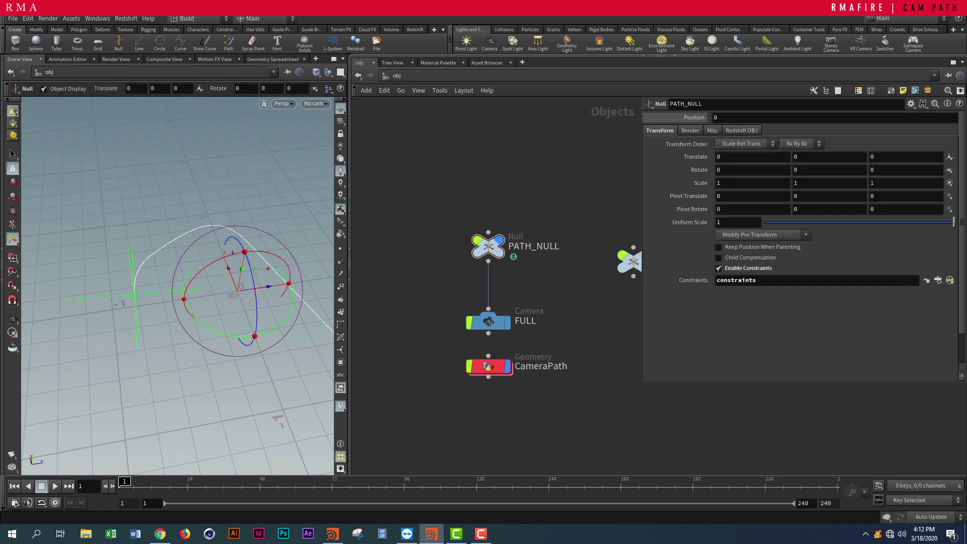
pyautogui.click(488, 247)
pyautogui.keyDown('alt'); pyautogui.moveTo(151, 252); pyautogui.dragTo(108, 300); pyautogui.keyUp('alt')
pyautogui.scroll(5, 108, 300)
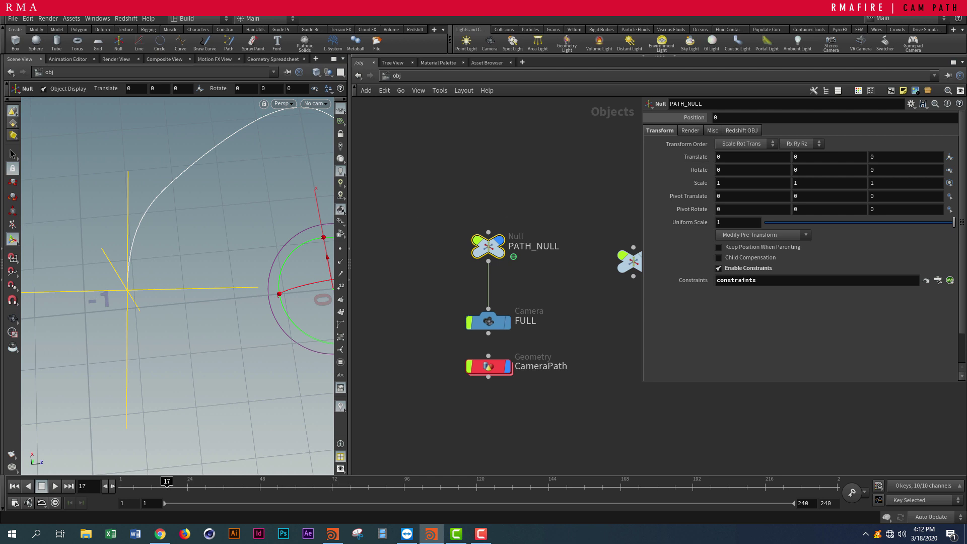
pyautogui.moveTo(691, 118); pyautogui.dragTo(694, 118, button='middle')
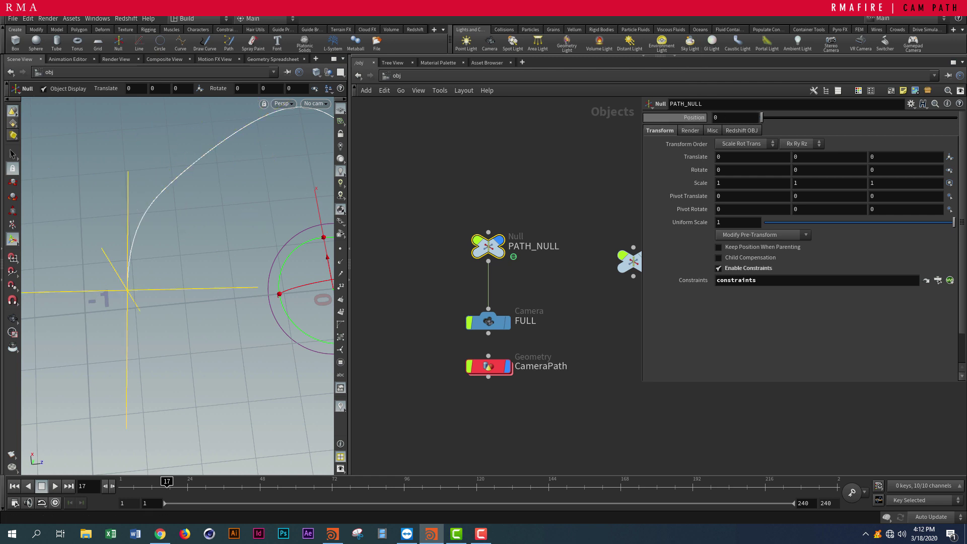
pyautogui.keyDown('alt'); pyautogui.click(694, 117); pyautogui.keyUp('alt')
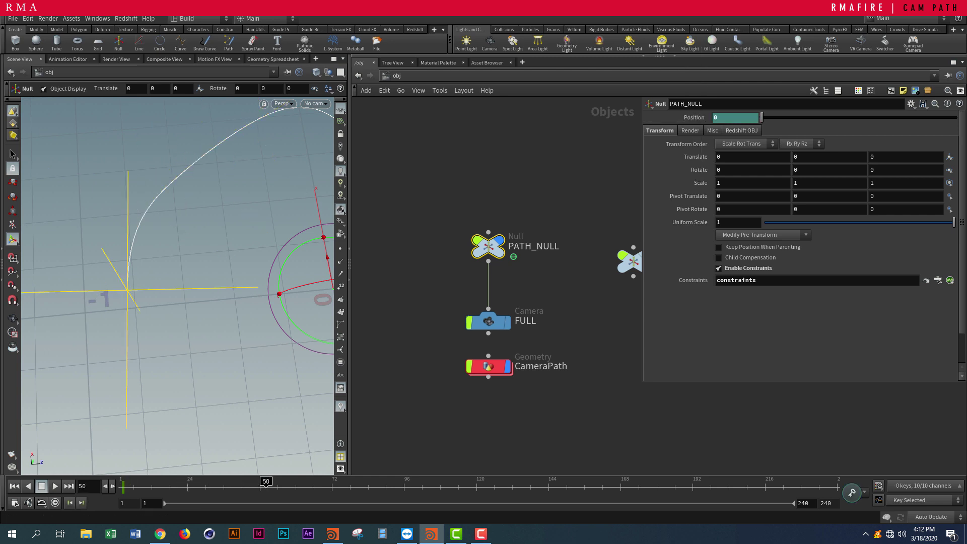
# - Set PATH_NULL's Position to about 1 at frame 50, keyframe it, and scrub back to check the motion along the curve
pyautogui.moveTo(761, 117); pyautogui.dragTo(775, 118)
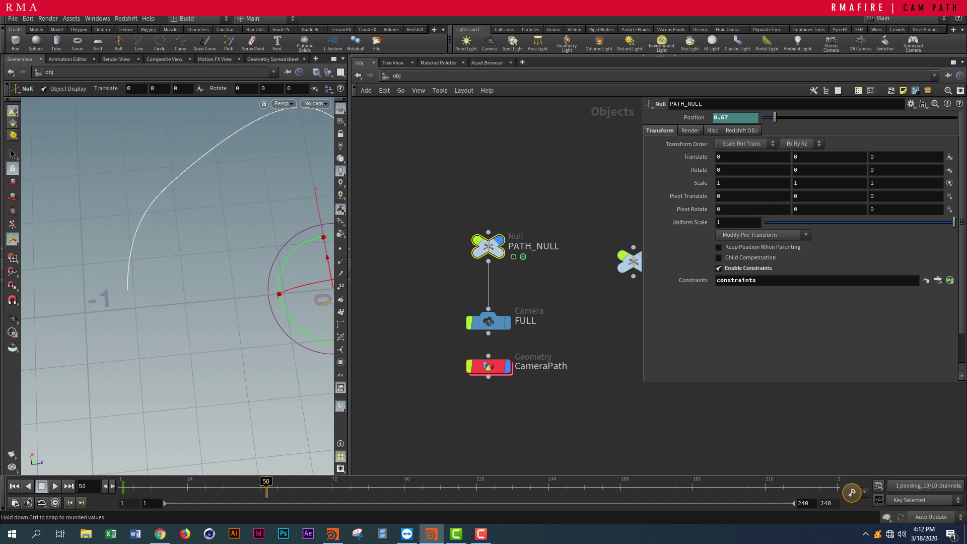
pyautogui.keyDown('alt'); pyautogui.moveTo(265, 248); pyautogui.dragTo(216, 249, button='right'); pyautogui.keyUp('alt')
pyautogui.keyDown('alt'); pyautogui.moveTo(252, 252); pyautogui.dragTo(176, 256, button='middle'); pyautogui.keyUp('alt')
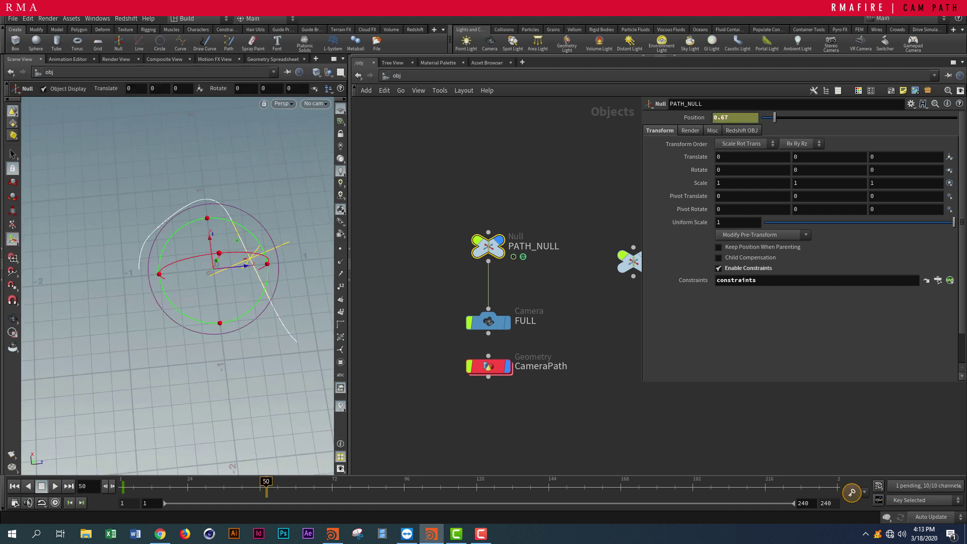
pyautogui.moveTo(775, 118)
pyautogui.mouseDown()
pyautogui.moveTo(790, 117)
pyautogui.moveTo(762, 117)
pyautogui.moveTo(781, 118)
pyautogui.mouseUp()
pyautogui.click(852, 492)
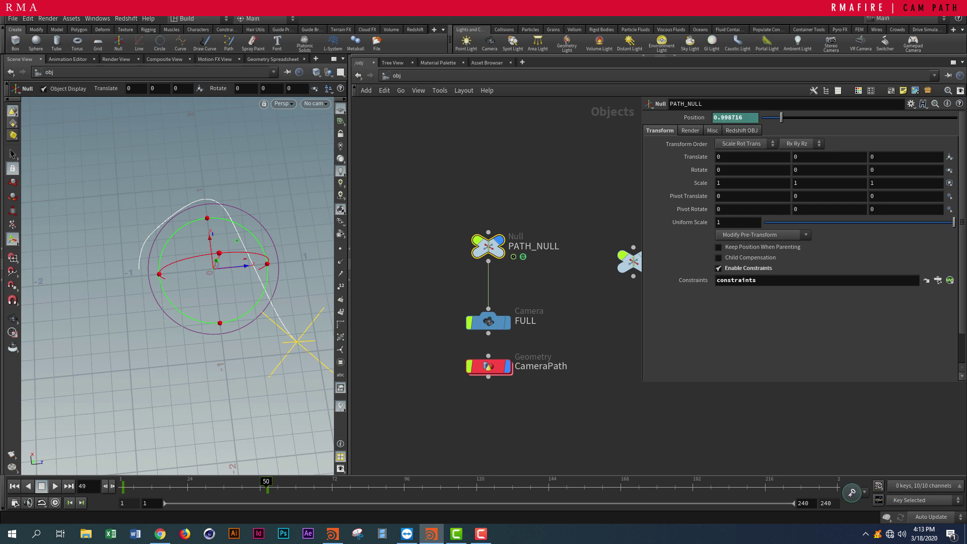
pyautogui.moveTo(266, 486); pyautogui.dragTo(124, 487)
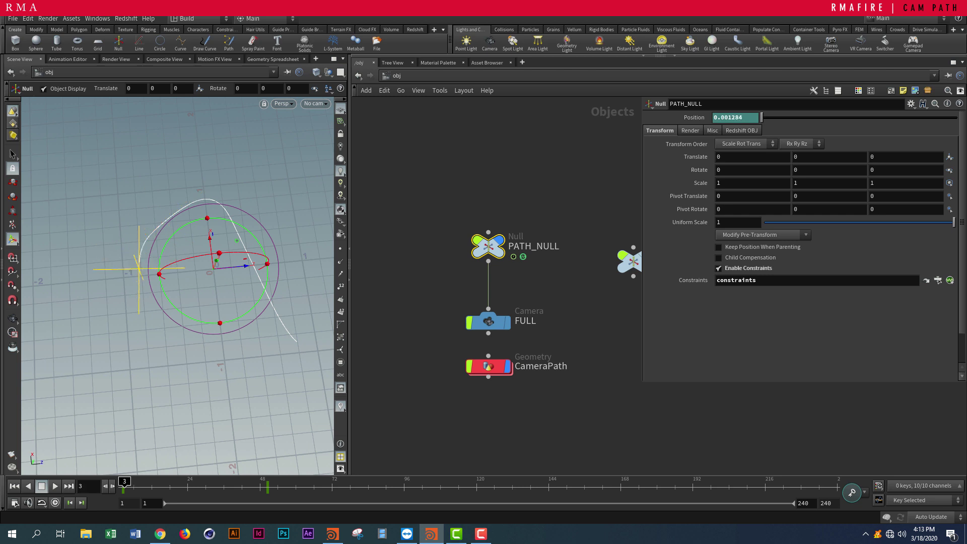
# - Show the Transform parameters of the FULL camera
pyautogui.click(489, 322)
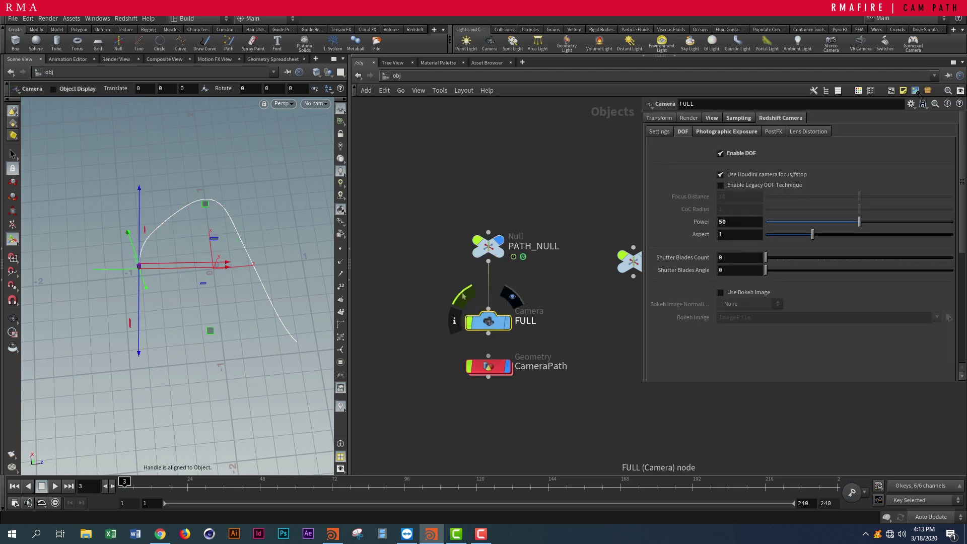
pyautogui.click(659, 118)
pyautogui.moveTo(579, 202); pyautogui.dragTo(526, 219, button='middle')
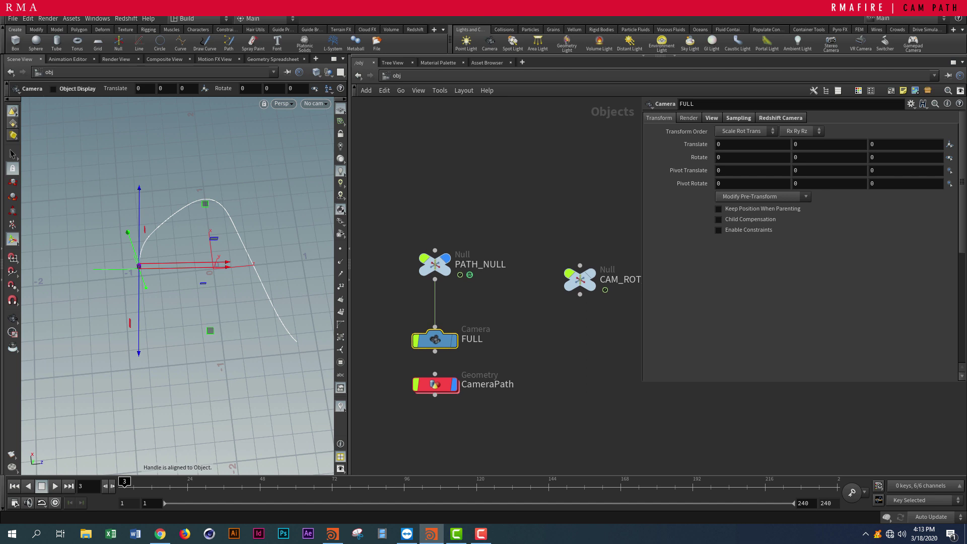
# - Add a new camera beside FULL and parent it to PATH_NULL
pyautogui.click(529, 312)
pyautogui.press('Tab')
pyautogui.write('ca')
pyautogui.click(613, 286)
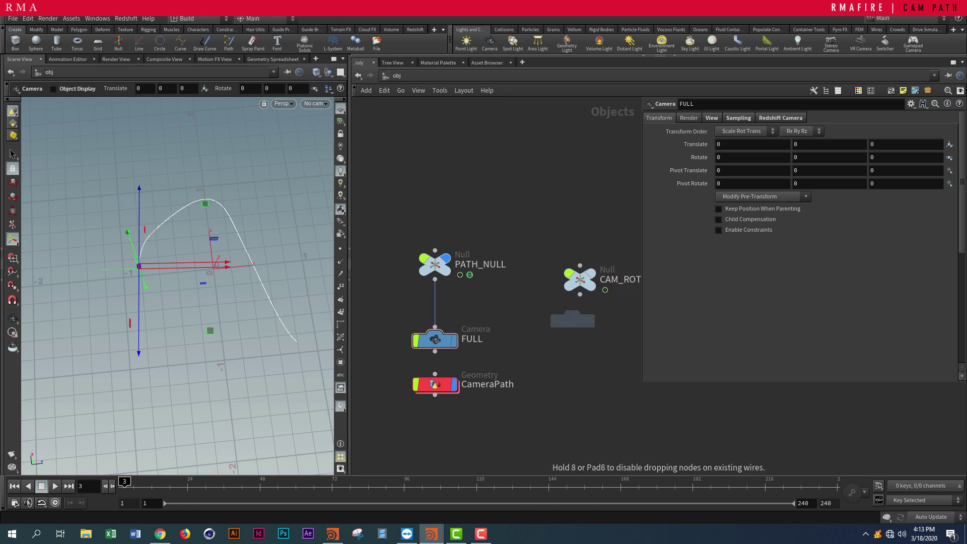
pyautogui.click(548, 337)
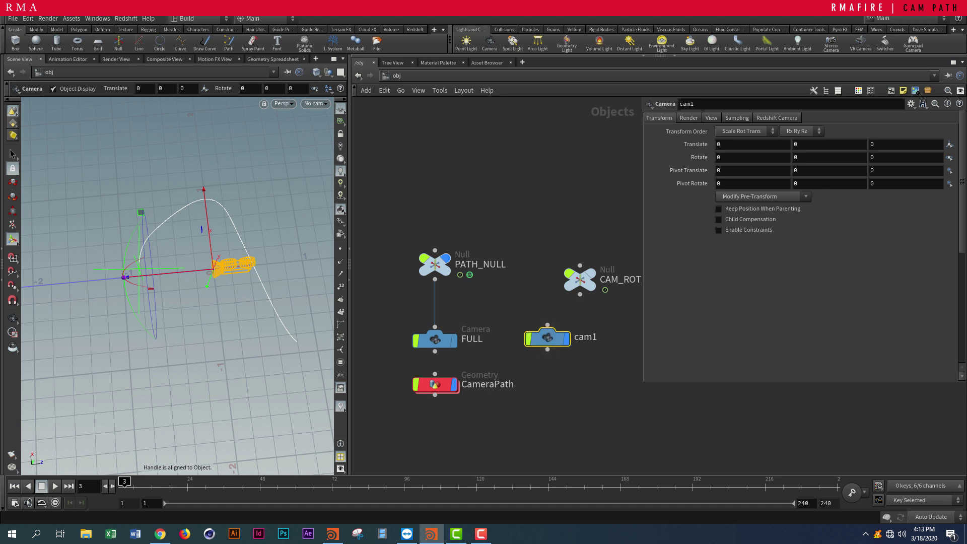
pyautogui.click(435, 279)
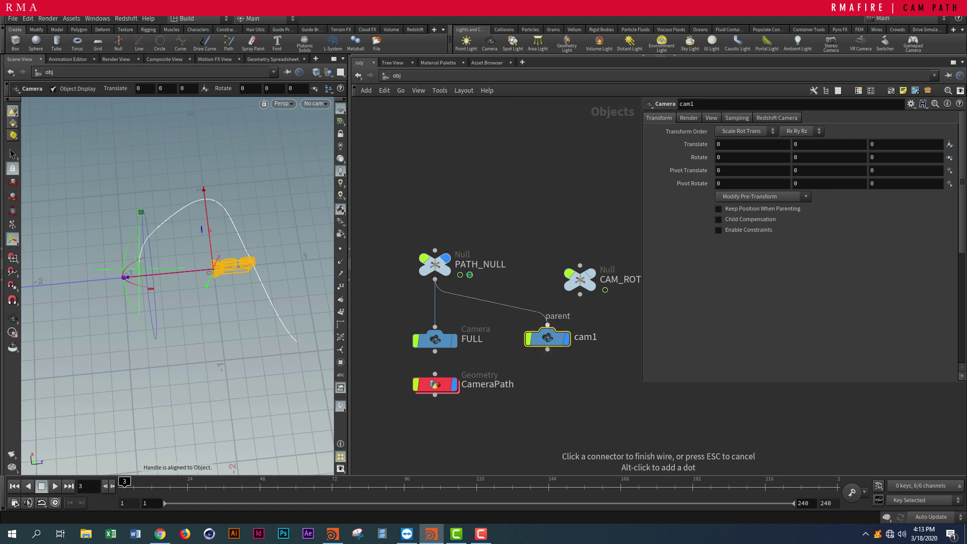
pyautogui.click(548, 325)
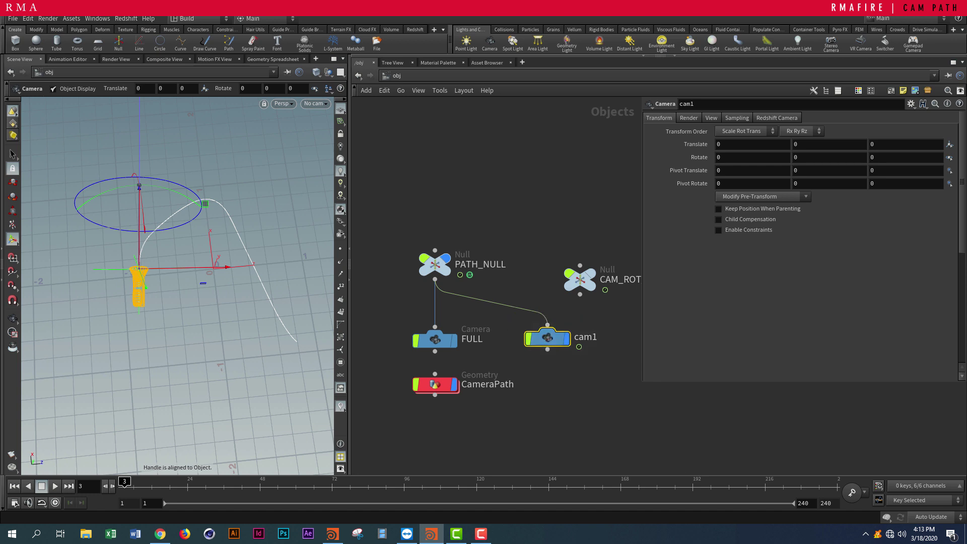
# - Delete the extra camera cam1 from the network
pyautogui.click(435, 339)
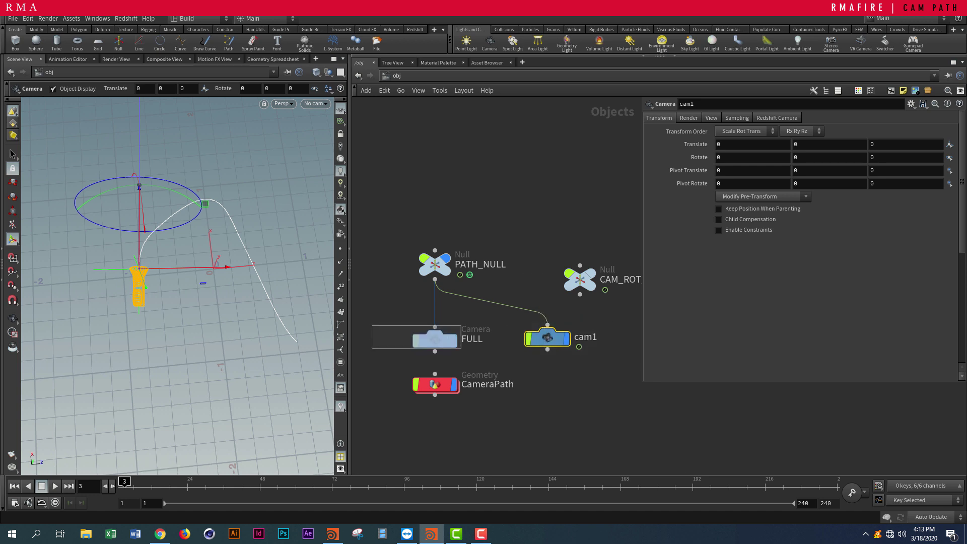
pyautogui.click(547, 338)
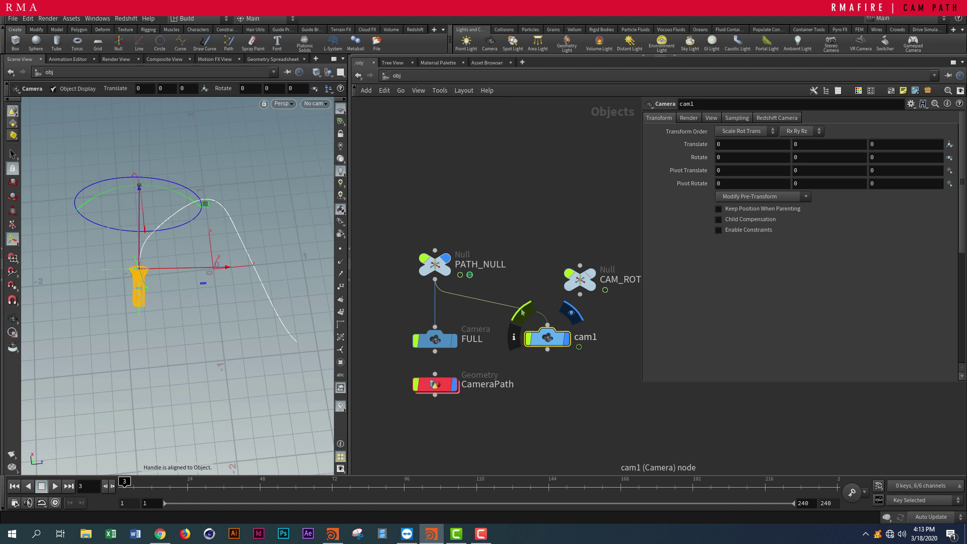
pyautogui.press('Delete')
# - Look through the FULL camera in the viewport and return to the free perspective view
pyautogui.click(315, 103)
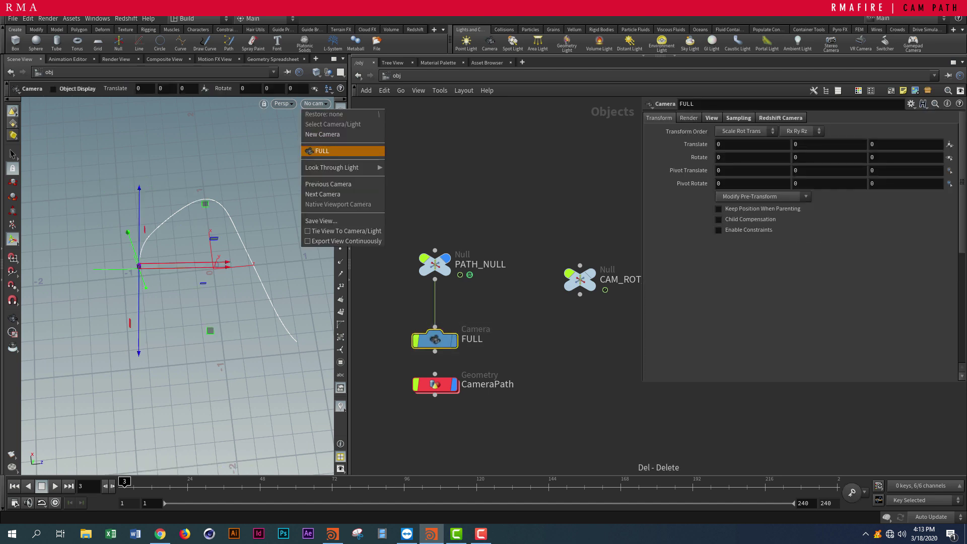
pyautogui.click(330, 151)
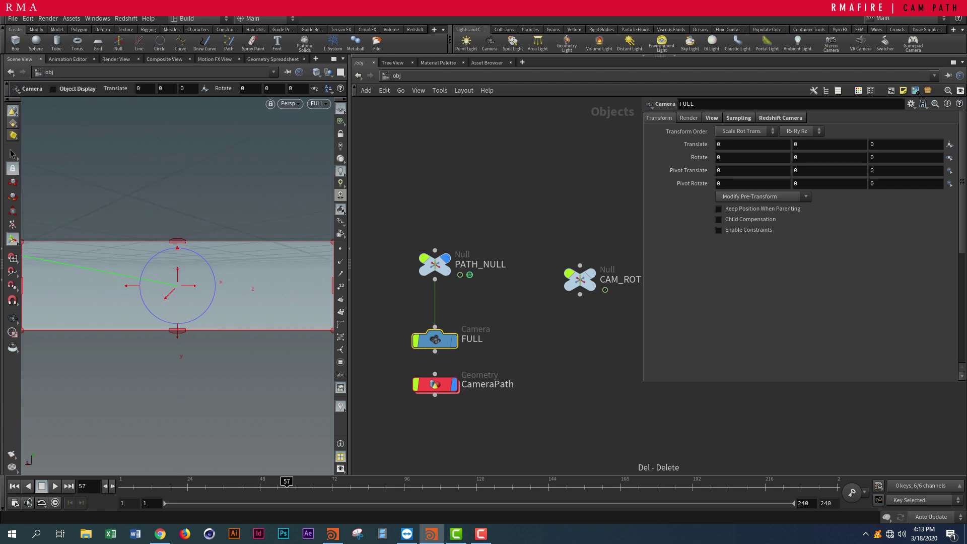
pyautogui.click(329, 72)
pyautogui.click(363, 94)
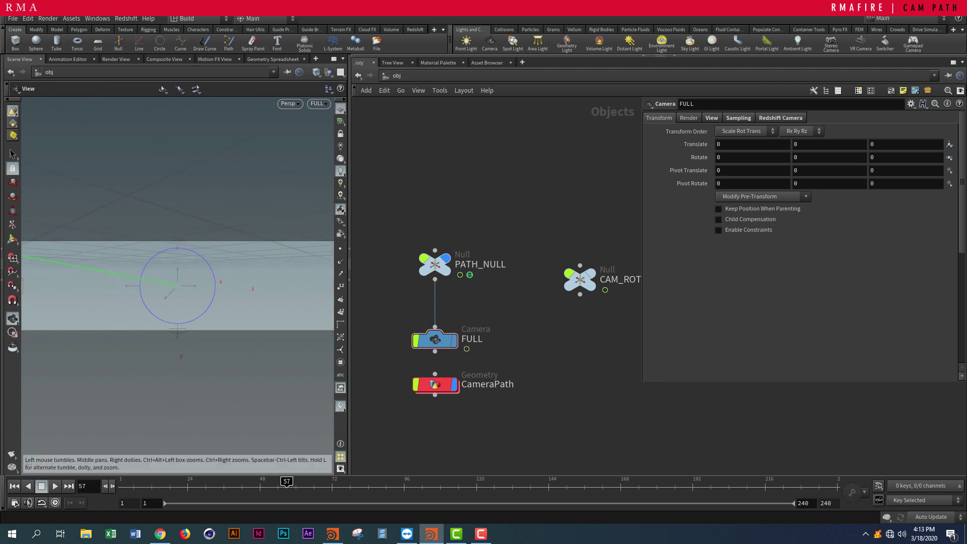
pyautogui.keyDown('alt'); pyautogui.moveTo(178, 286); pyautogui.dragTo(184, 328); pyautogui.keyUp('alt')
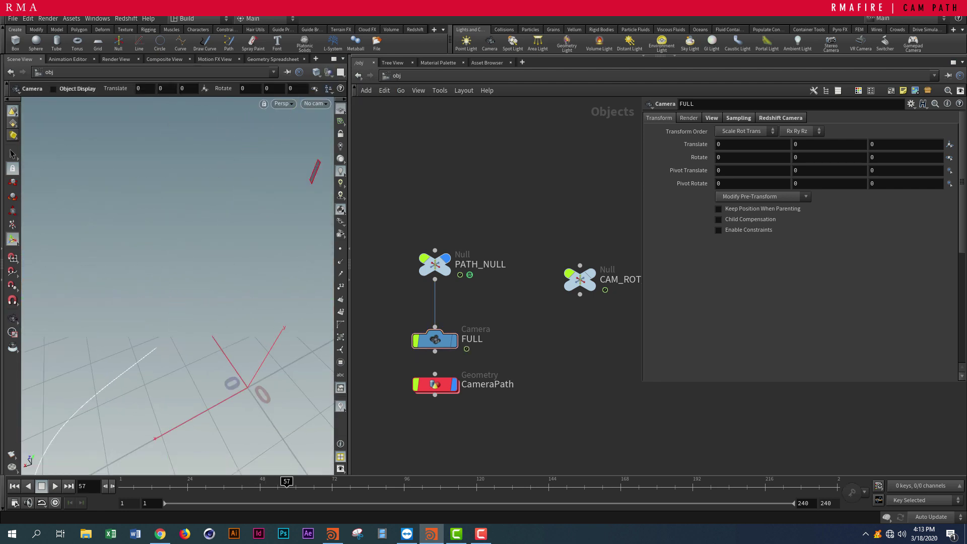
# - Open an additional Scene View tab showing the camera and its path from outside
pyautogui.click(315, 59)
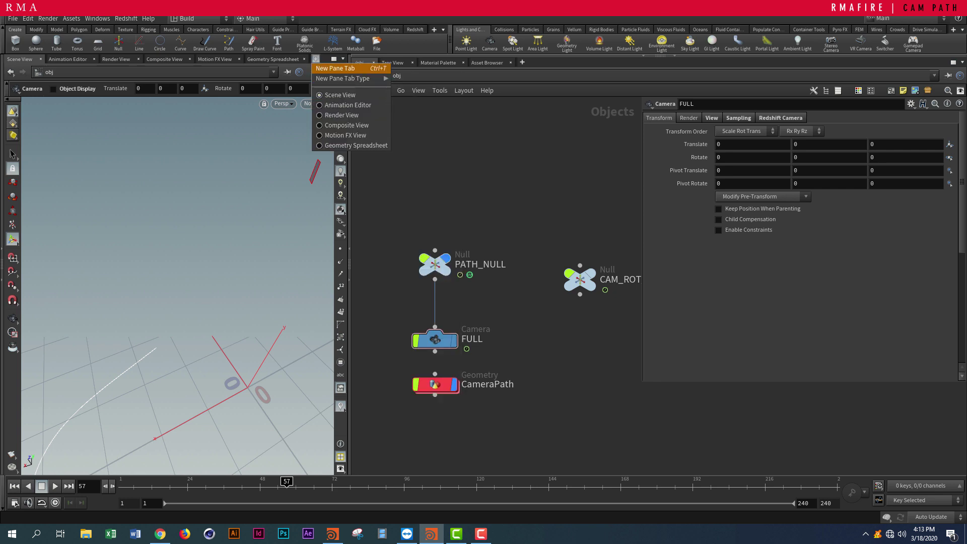
pyautogui.moveTo(353, 79)
pyautogui.click(410, 79)
pyautogui.scroll(-5, 166, 348)
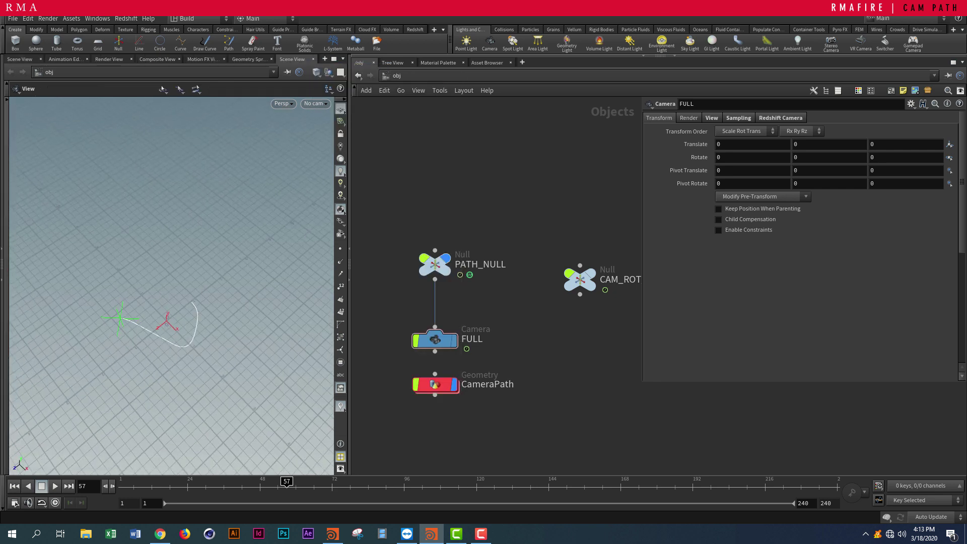
pyautogui.scroll(5, 147, 317)
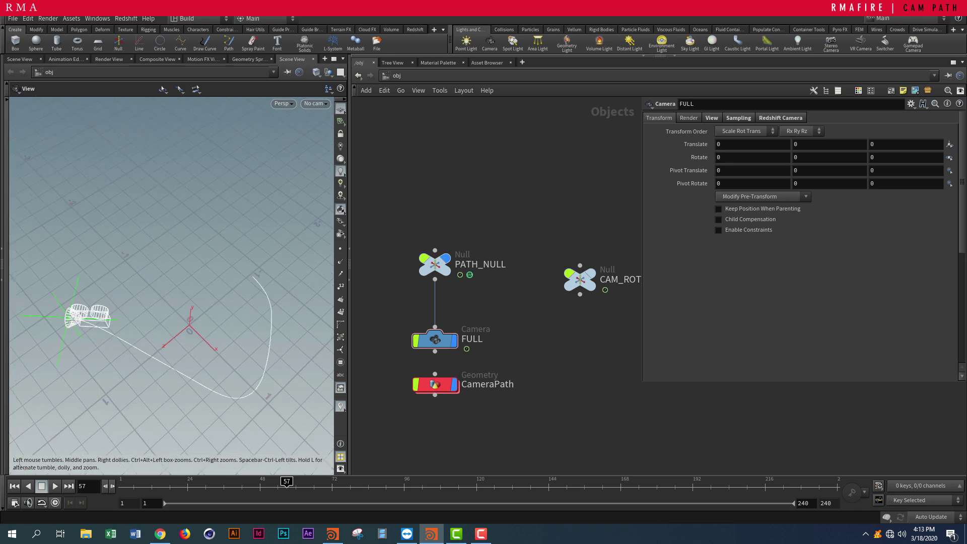
pyautogui.scroll(-3, 137, 319)
# - Scrub the timeline back to frame 1 to review the camera's travel along the curve
pyautogui.moveTo(287, 485); pyautogui.dragTo(203, 485)
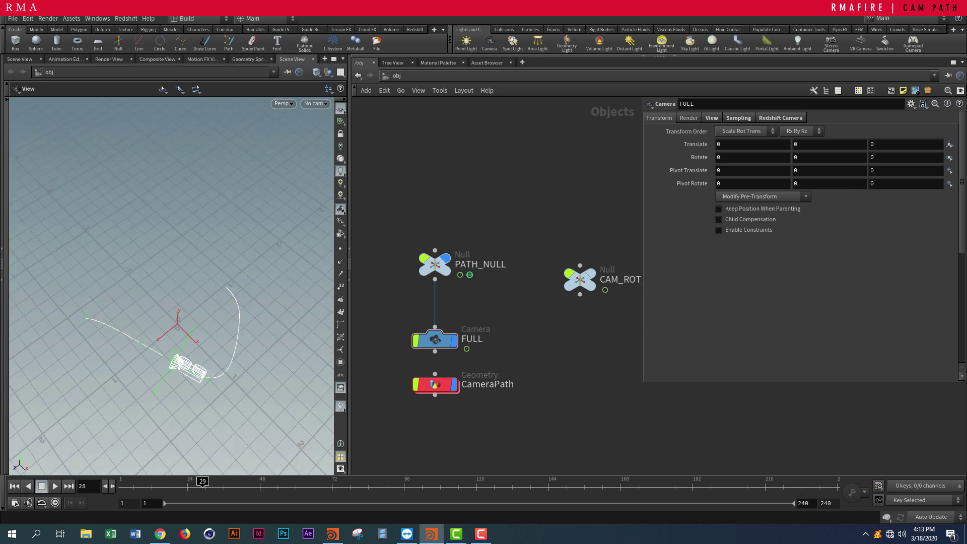
pyautogui.press('Left')
pyautogui.press('Left')
pyautogui.press('Left')
pyautogui.press('Left')
pyautogui.press('Left')
pyautogui.press('Left')
pyautogui.press('Left')
pyautogui.press('Left')
pyautogui.press('Left')
pyautogui.press('Left')
pyautogui.press('Left')
pyautogui.press('Left')
pyautogui.press('Left')
pyautogui.press('Left')
pyautogui.press('Left')
pyautogui.press('Left')
pyautogui.press('Left')
pyautogui.press('Left')
pyautogui.press('Left')
pyautogui.press('Left')
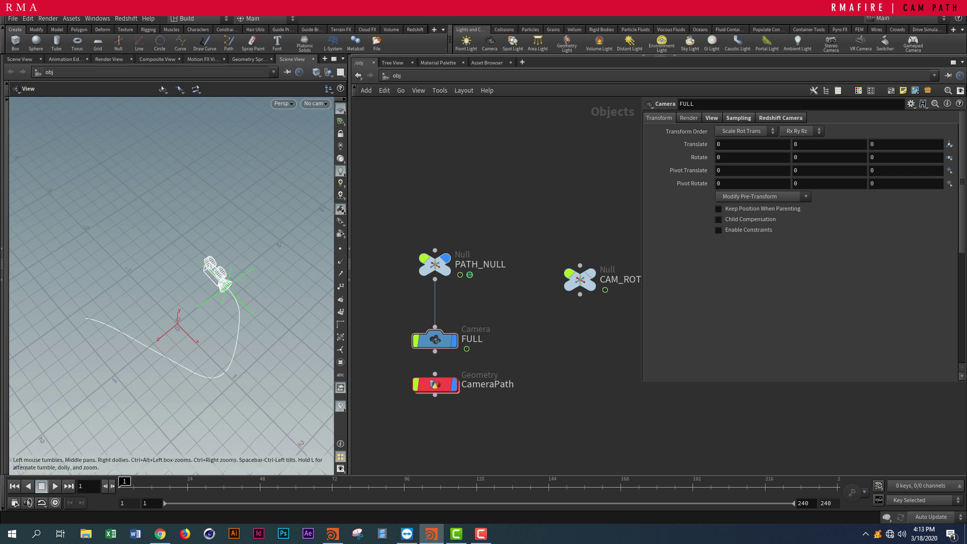
# - Insert the CAM_ROT_A null between PATH_NULL and the FULL camera, and move CameraPath further down to clear space
pyautogui.moveTo(524, 318); pyautogui.dragTo(519, 330, button='middle')
pyautogui.moveTo(575, 292); pyautogui.dragTo(526, 310)
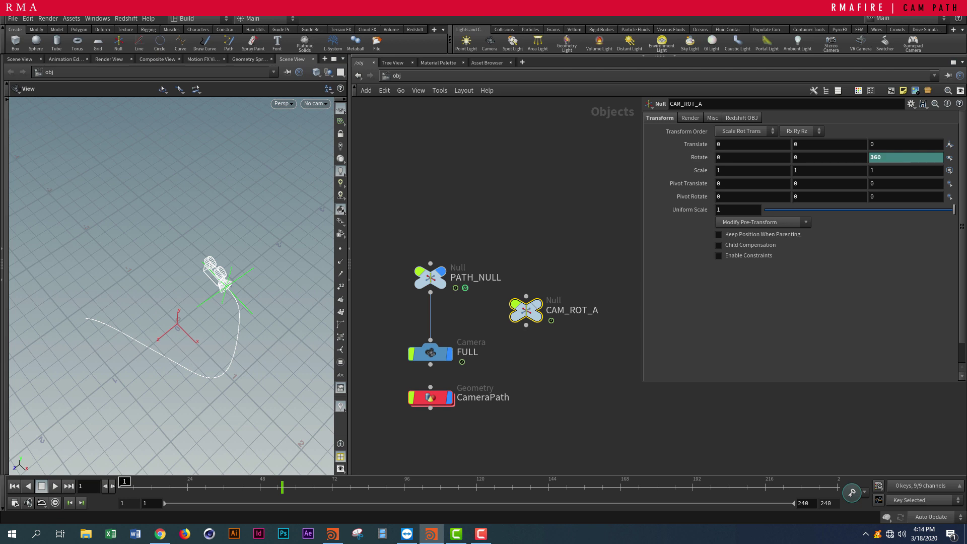
pyautogui.moveTo(526, 310); pyautogui.dragTo(430, 330)
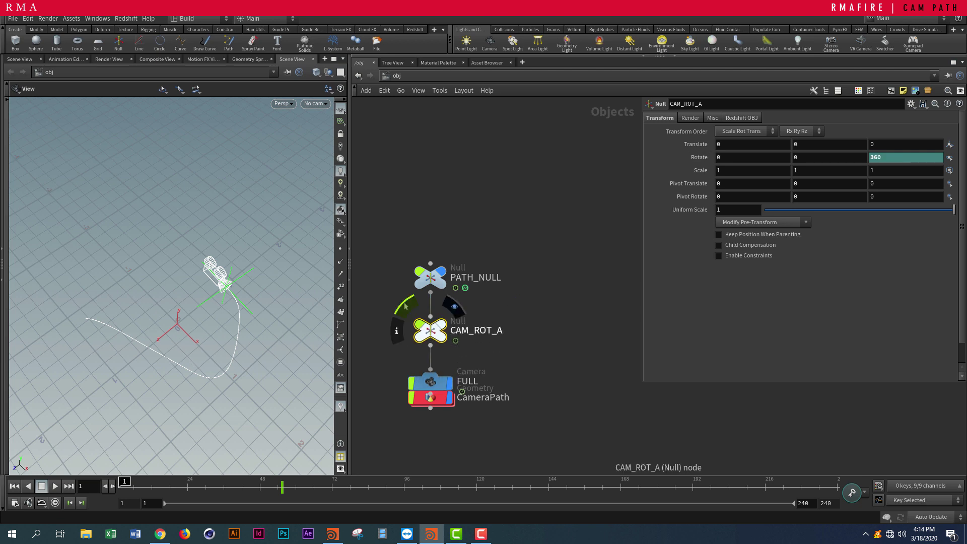
pyautogui.moveTo(431, 398); pyautogui.dragTo(431, 465)
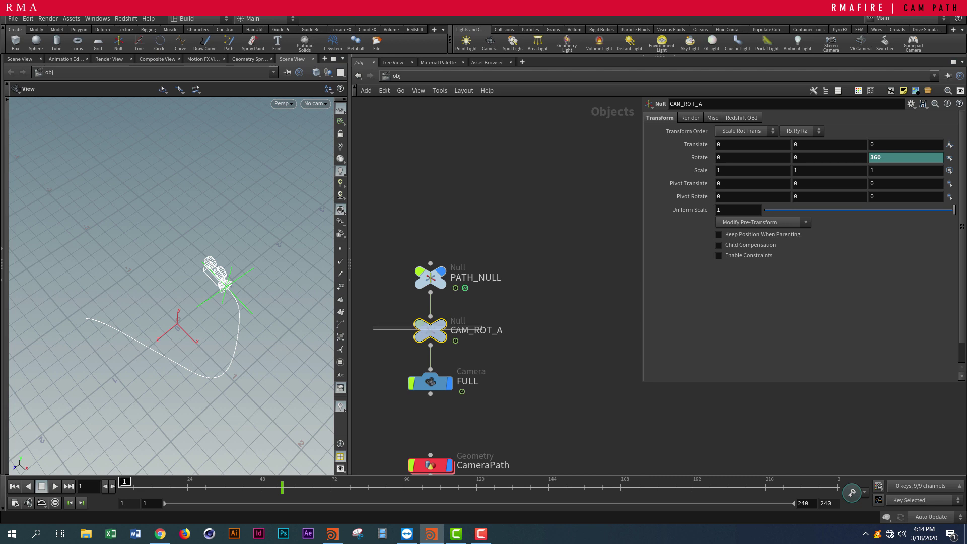
# - Turn on the display flag of the CAM_ROT_A null with the timeline at frame 1
pyautogui.moveTo(372, 327); pyautogui.dragTo(372, 326)
pyautogui.moveTo(177, 488); pyautogui.dragTo(123, 488)
pyautogui.moveTo(431, 331)
pyautogui.click(454, 308)
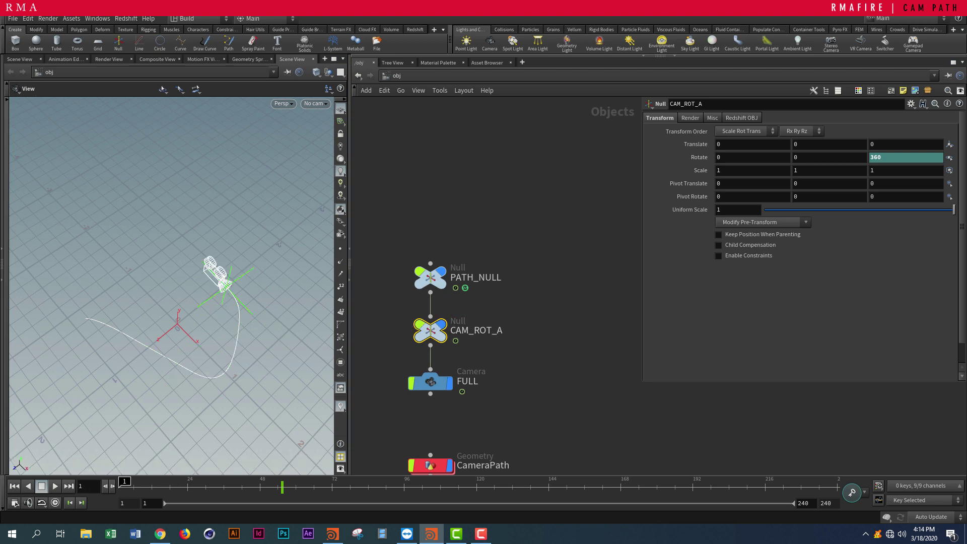
# - Move the PATH_NULL and CAM_ROT_A nodes upward in the network to space them out above the FULL camera
pyautogui.moveTo(123, 487)
pyautogui.mouseDown()
pyautogui.moveTo(164, 487)
pyautogui.moveTo(123, 487)
pyautogui.mouseUp()
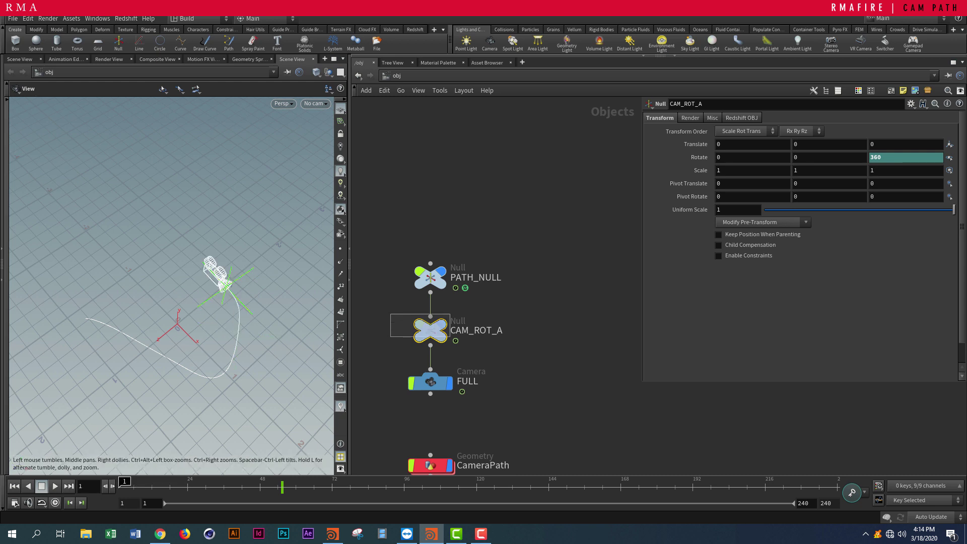
pyautogui.moveTo(430, 277); pyautogui.dragTo(430, 249)
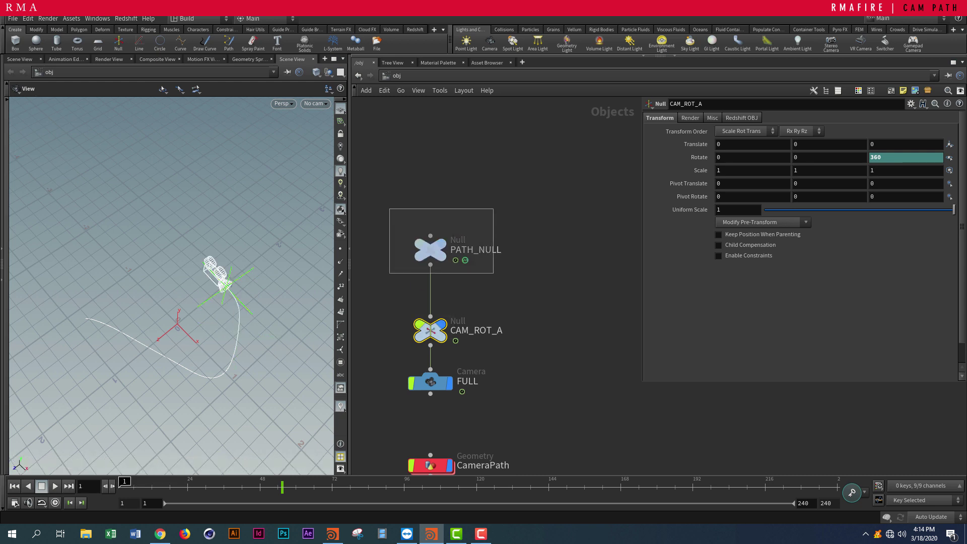
pyautogui.click(430, 250)
pyautogui.moveTo(431, 330); pyautogui.dragTo(430, 311)
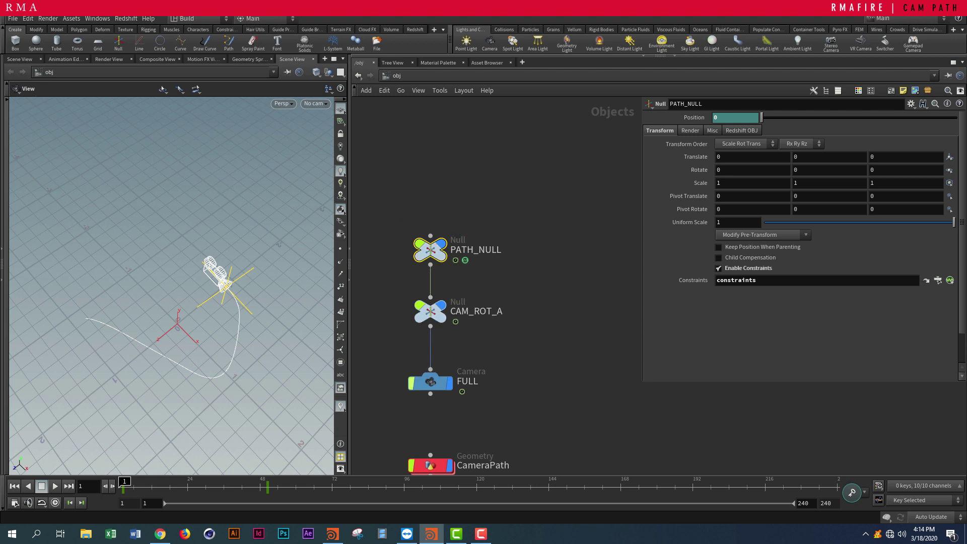
# - Delete the animation channel on CAM_ROT_A's Z rotation and set that rotation to 713
pyautogui.click(430, 311)
pyautogui.rightClick(906, 157)
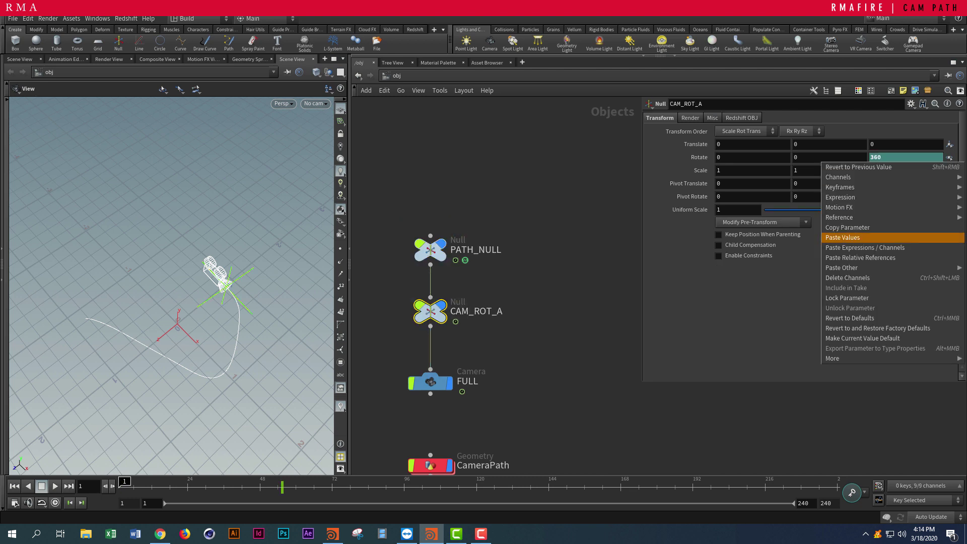
pyautogui.click(876, 278)
pyautogui.moveTo(883, 157); pyautogui.dragTo(958, 136, button='middle')
# - Look through the FULL camera at frame 23 and set CAM_ROT_A's Z rotation to 540
pyautogui.click(315, 103)
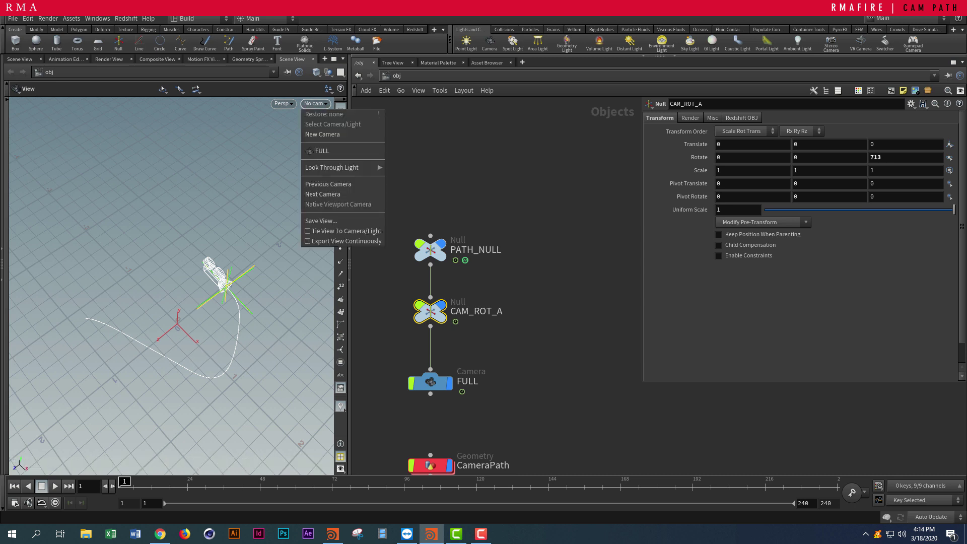
pyautogui.click(335, 151)
pyautogui.moveTo(140, 486); pyautogui.dragTo(184, 486)
pyautogui.moveTo(892, 140); pyautogui.dragTo(816, 140, button='middle')
# - Scrub back to frame 7 and leave the FULL camera view to inspect the camera and its path from outside
pyautogui.scroll(-4, 550, 363)
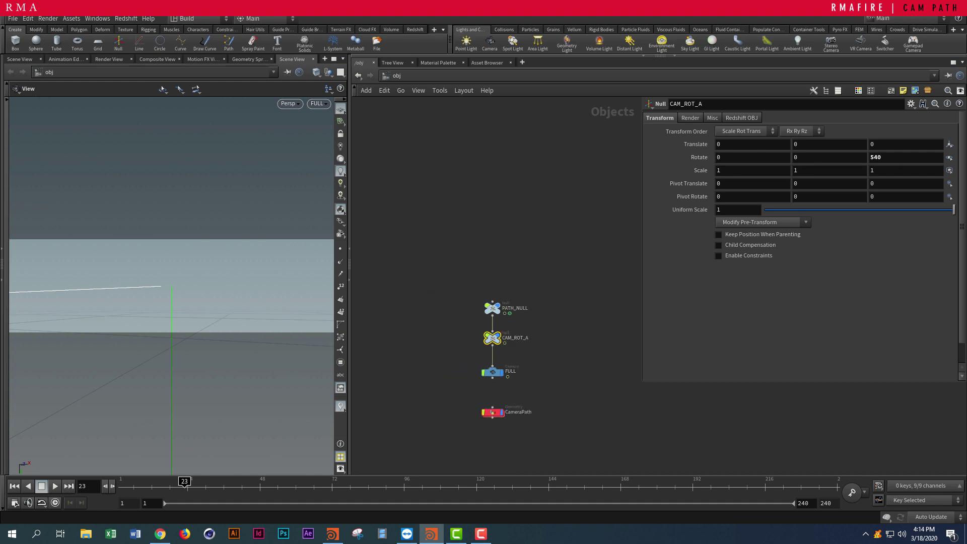
pyautogui.moveTo(178, 488); pyautogui.dragTo(136, 488)
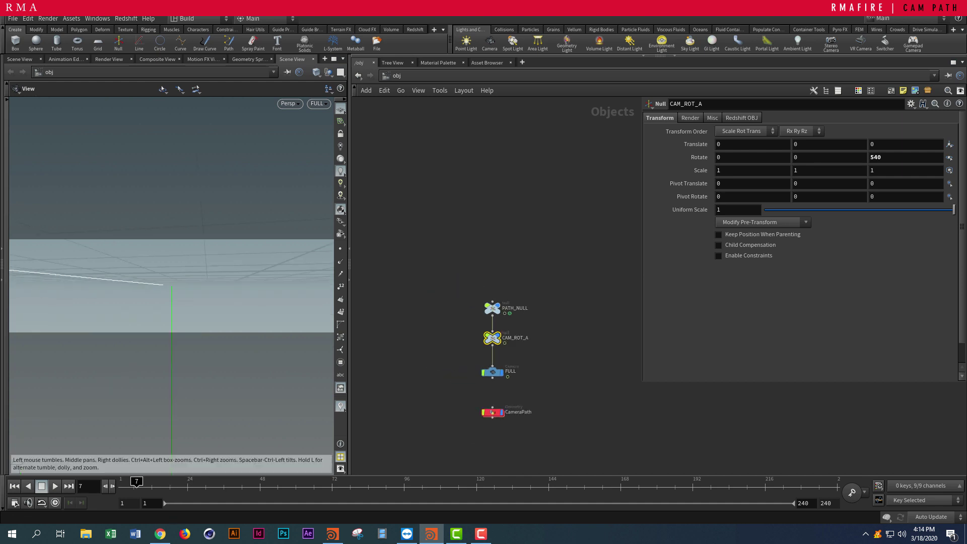
pyautogui.moveTo(182, 302); pyautogui.dragTo(101, 342)
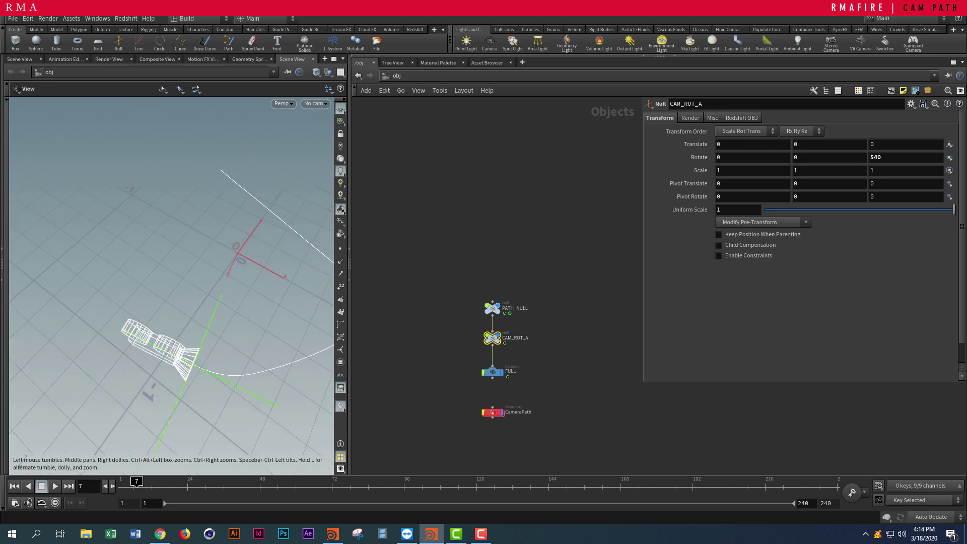